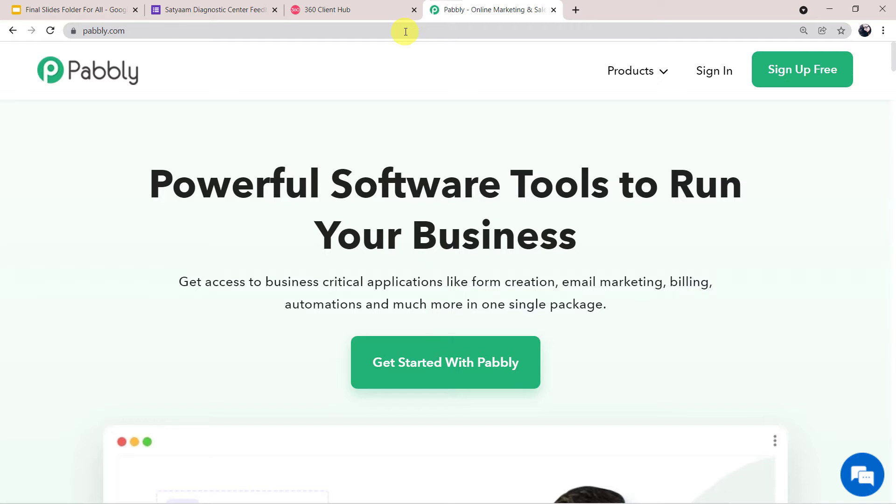
Sign in through the Pabbly accounts app list and open the Pabbly Connect dashboard.
{"action": "mouse_move", "coordinate": [637, 68]}
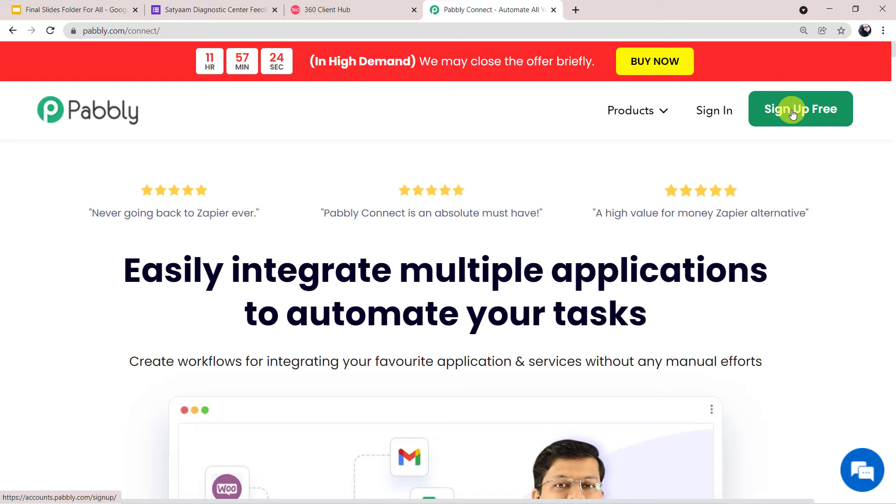
{"action": "left_click", "coordinate": [702, 115]}
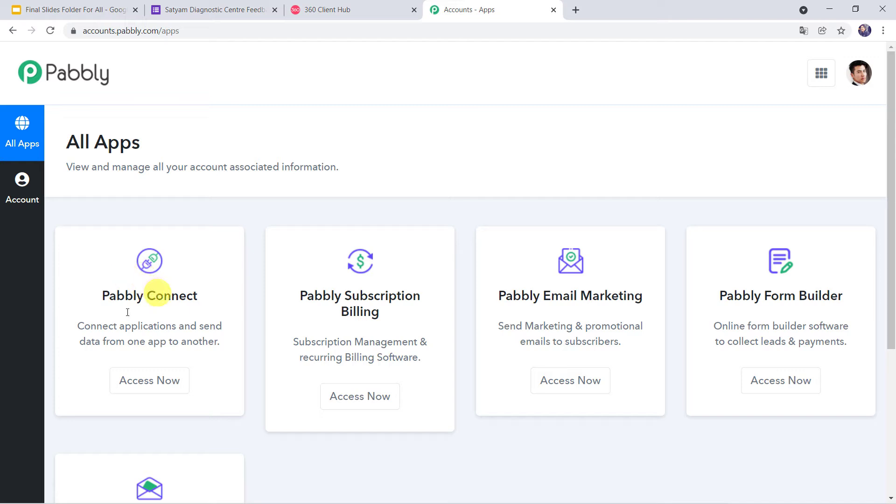
{"action": "left_click", "coordinate": [150, 384]}
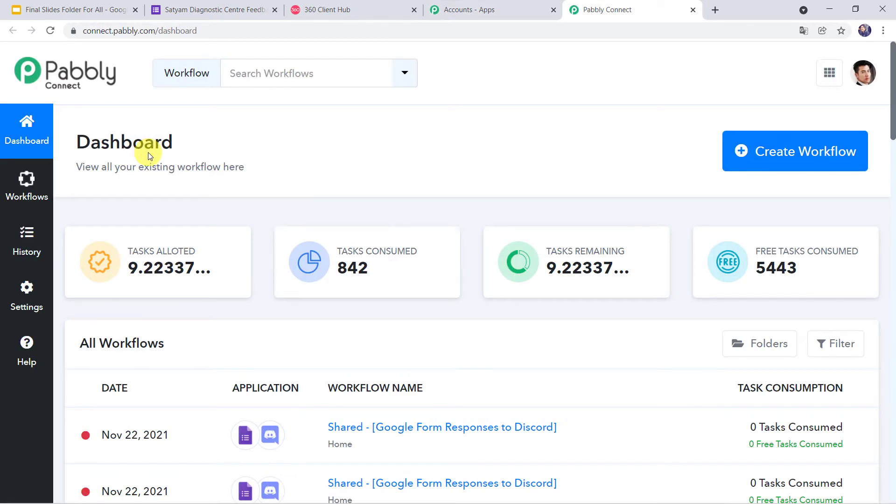
Create a workflow named 'Send WhatsApp Message to Patients on Feedback Submission'.
{"action": "left_click", "coordinate": [773, 159]}
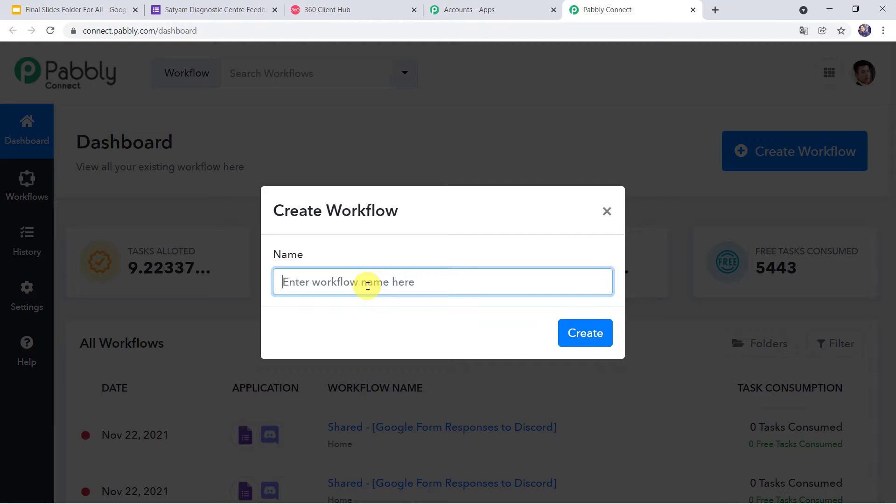
{"action": "type", "text": "Send WhatsApp Message to Patients on Feedback Submission"}
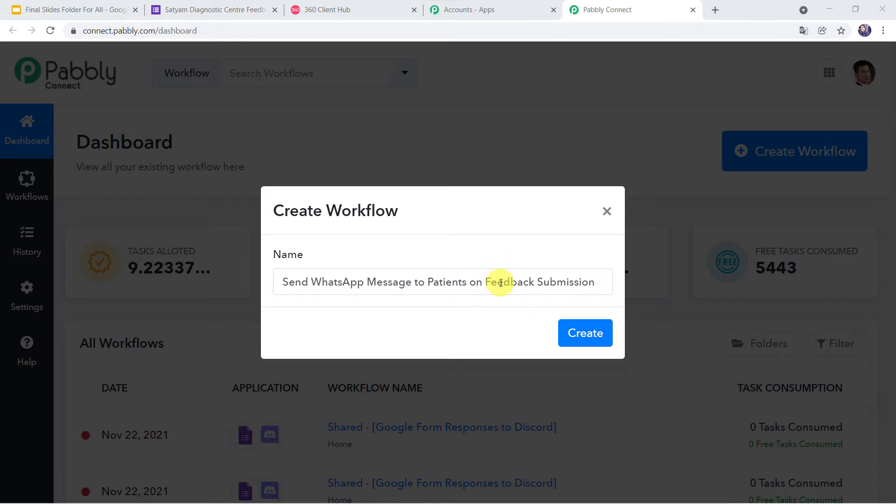
{"action": "left_click", "coordinate": [587, 331]}
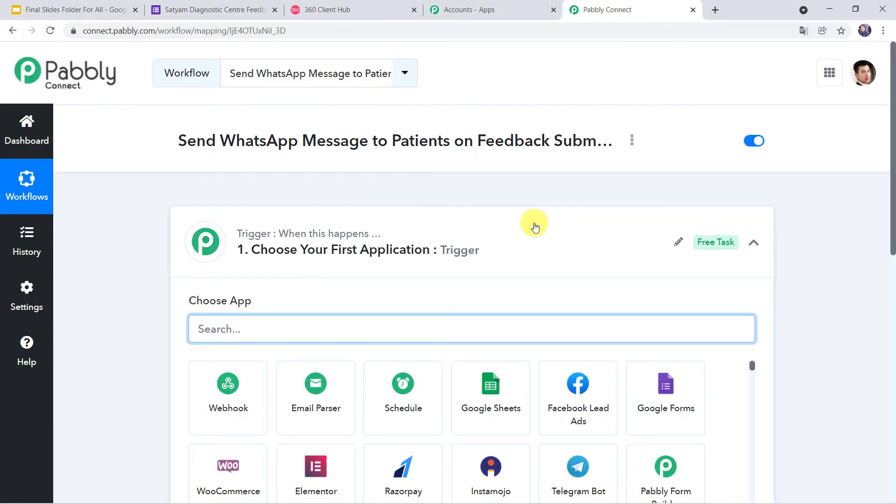
{"action": "left_click", "coordinate": [534, 224]}
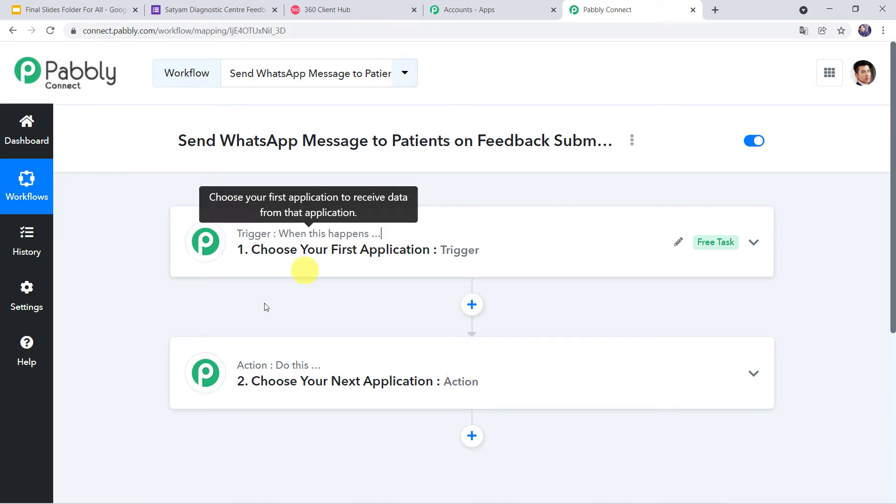
{"action": "mouse_move", "coordinate": [304, 372]}
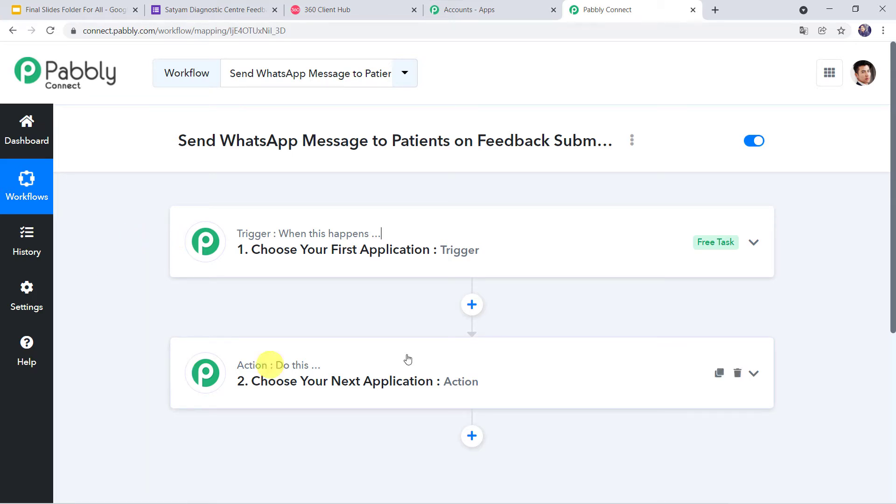
Set the trigger to Google Forms' New Response in Spreadsheet event, then switch to the feedback form.
{"action": "left_click", "coordinate": [513, 238]}
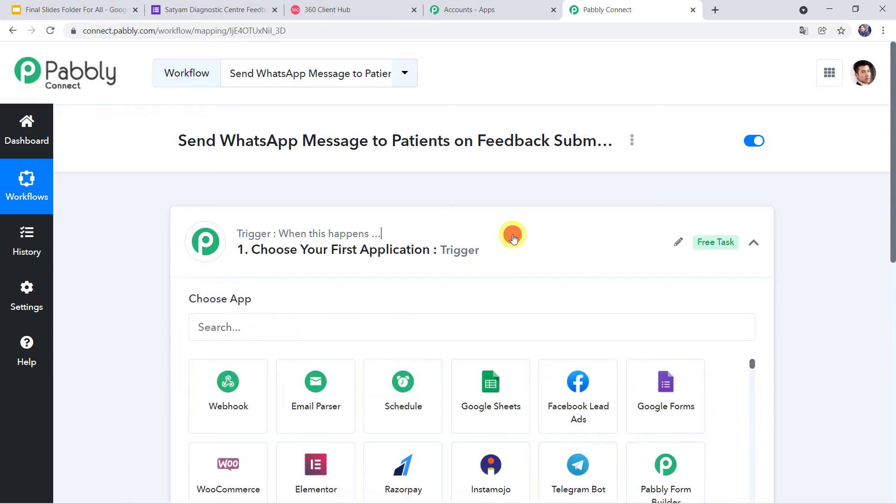
{"action": "left_click", "coordinate": [242, 332]}
{"action": "type", "text": "Goo"}
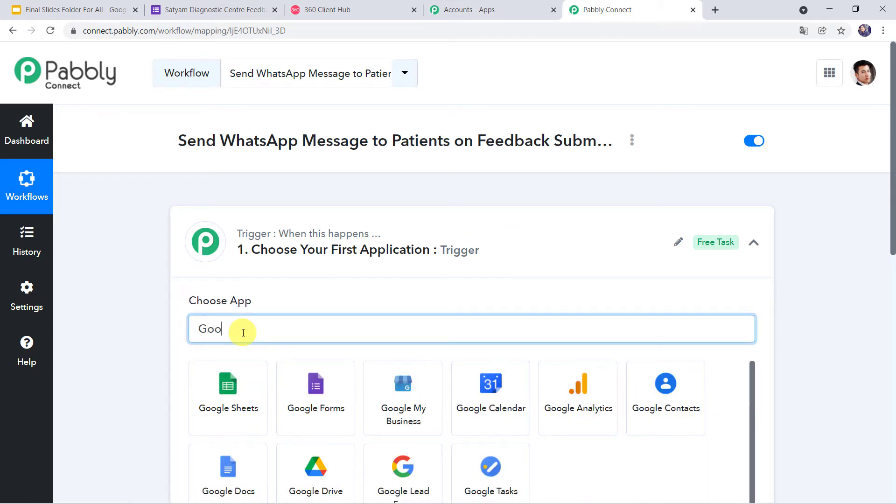
{"action": "type", "text": "gle F"}
{"action": "left_click", "coordinate": [241, 382]}
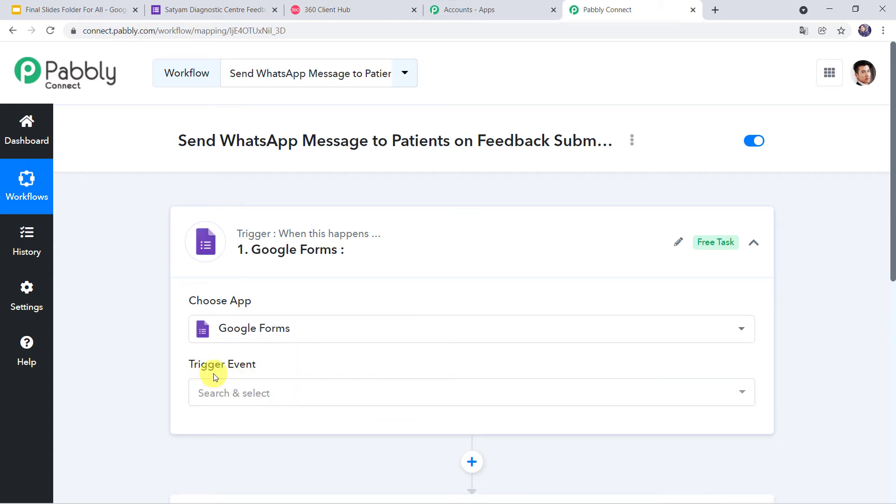
{"action": "left_click", "coordinate": [226, 395]}
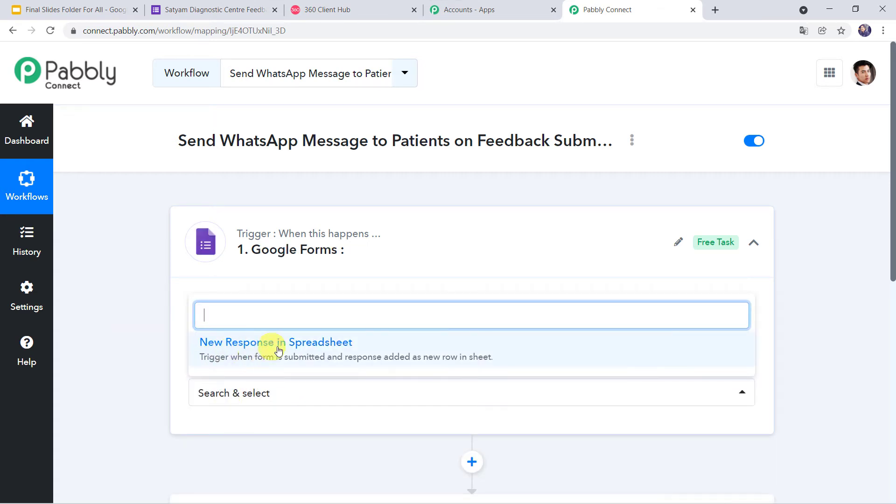
{"action": "left_click", "coordinate": [315, 353]}
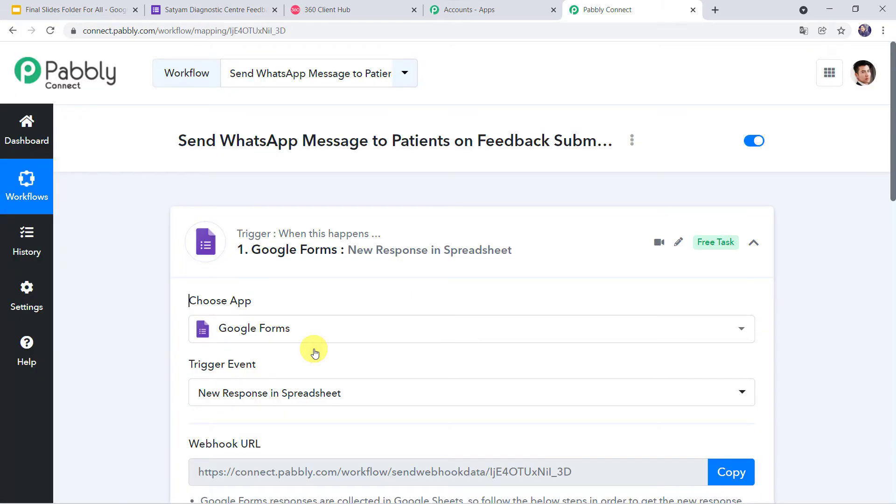
{"action": "scroll", "coordinate": [313, 350], "scroll_direction": "down", "scroll_amount": 3}
{"action": "mouse_move", "coordinate": [237, 293]}
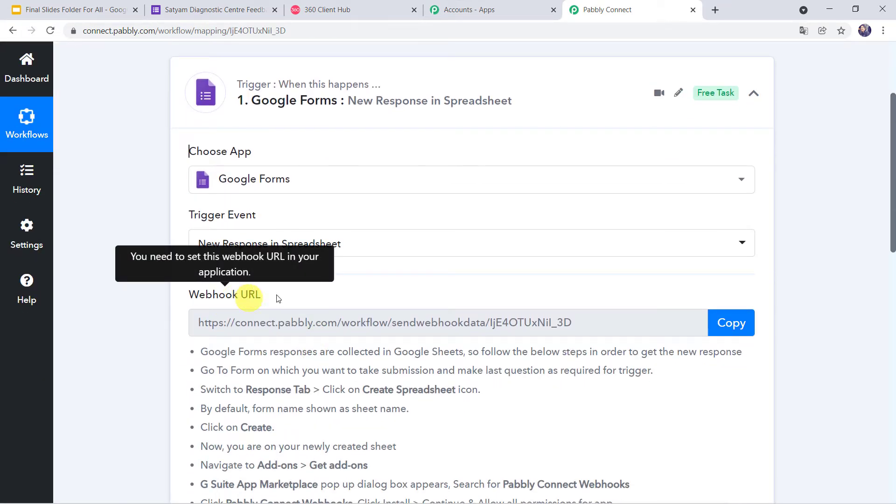
{"action": "scroll", "coordinate": [278, 343], "scroll_direction": "down", "scroll_amount": 2}
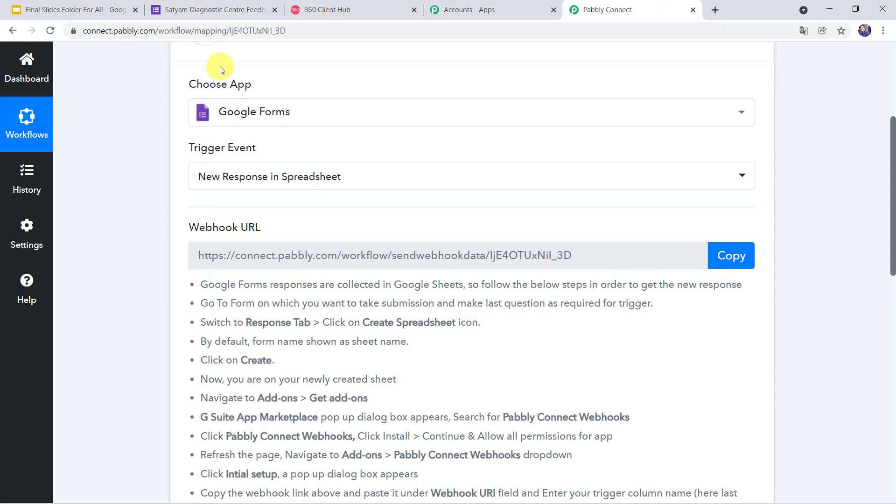
{"action": "left_click", "coordinate": [214, 9]}
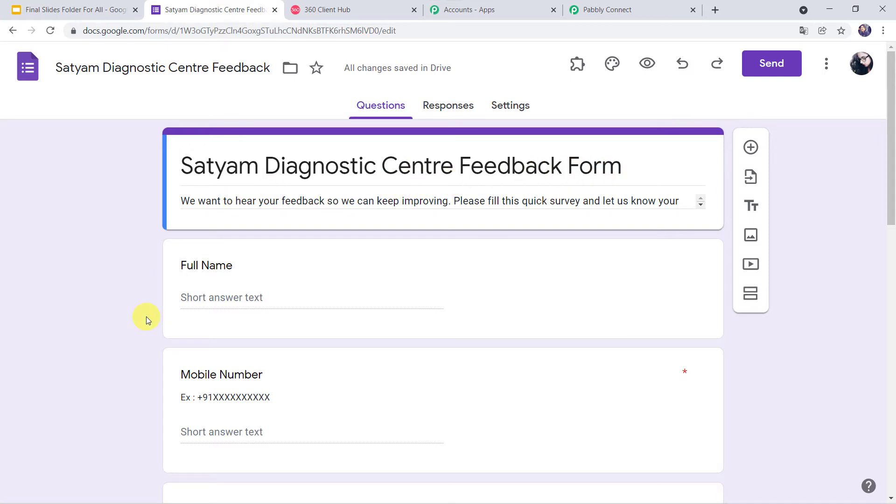
{"action": "scroll", "coordinate": [146, 316], "scroll_direction": "down", "scroll_amount": 1}
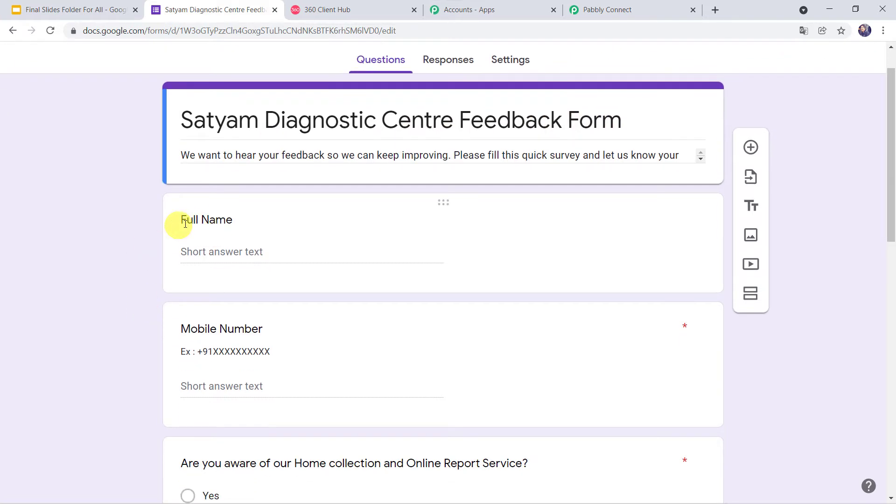
{"action": "scroll", "coordinate": [98, 334], "scroll_direction": "down", "scroll_amount": 2}
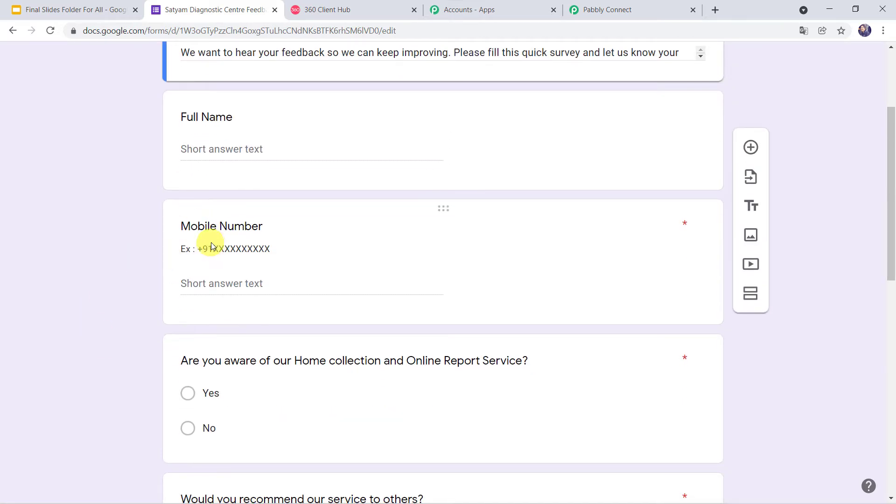
{"action": "scroll", "coordinate": [147, 286], "scroll_direction": "down", "scroll_amount": 3}
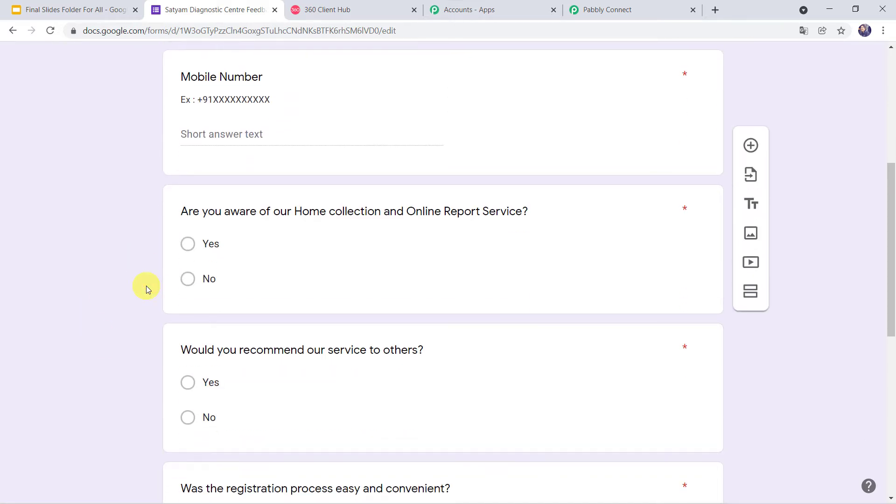
{"action": "scroll", "coordinate": [146, 285], "scroll_direction": "down", "scroll_amount": 9}
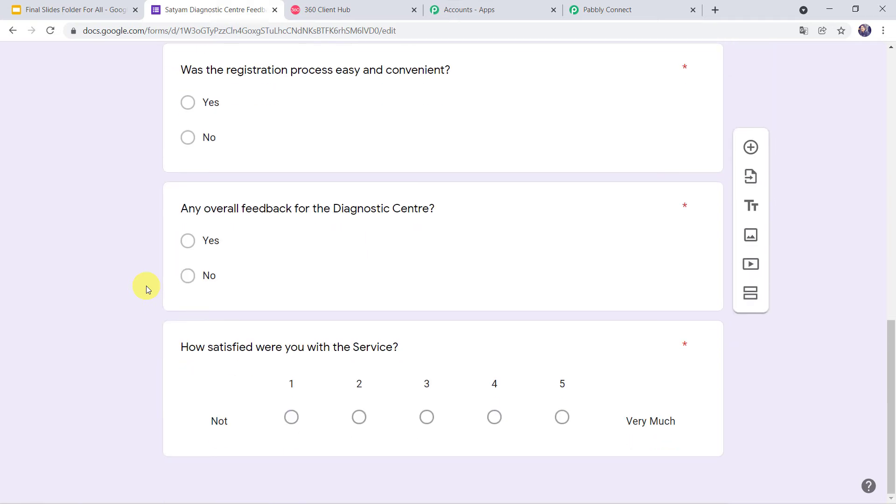
{"action": "key", "text": "Home"}
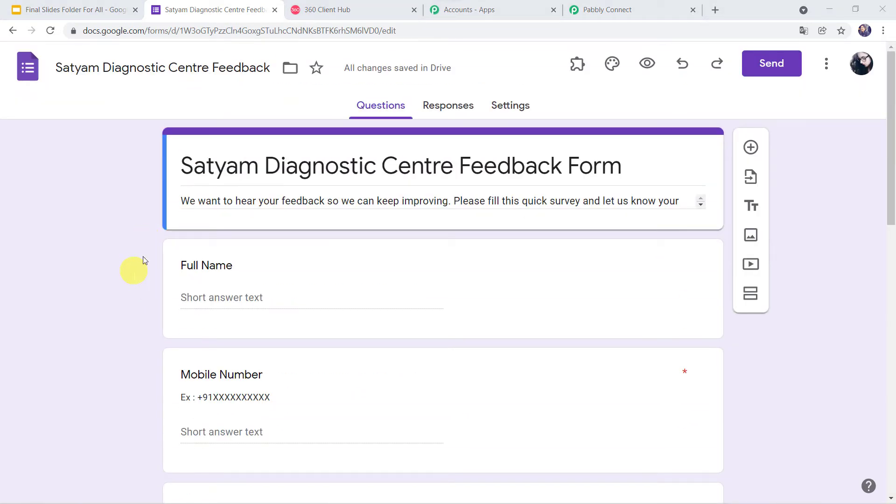
{"action": "left_click", "coordinate": [648, 63]}
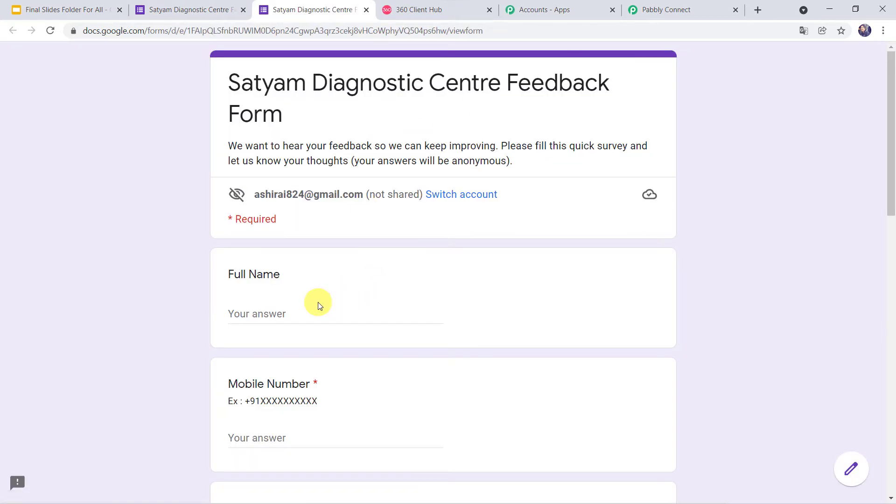
Enter the respondent's full name and mobile number on the feedback form.
{"action": "scroll", "coordinate": [318, 301], "scroll_direction": "down", "scroll_amount": 2}
{"action": "scroll", "coordinate": [318, 302], "scroll_direction": "up", "scroll_amount": 1}
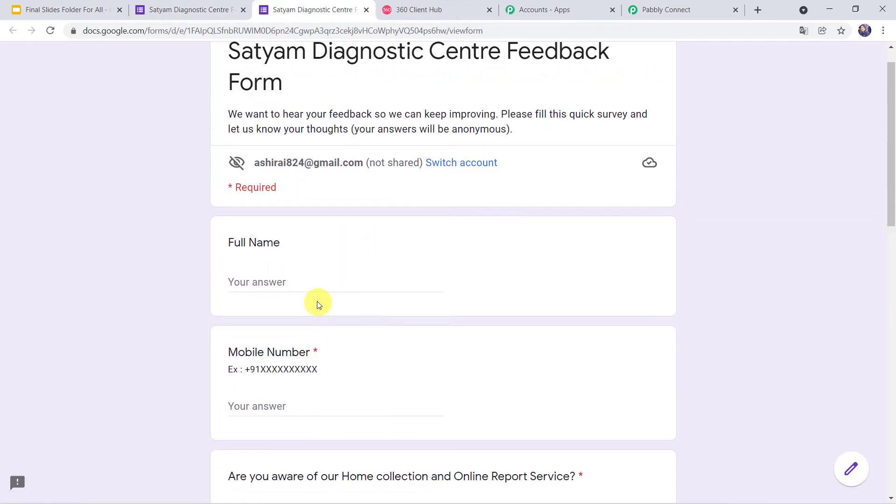
{"action": "left_click", "coordinate": [273, 287]}
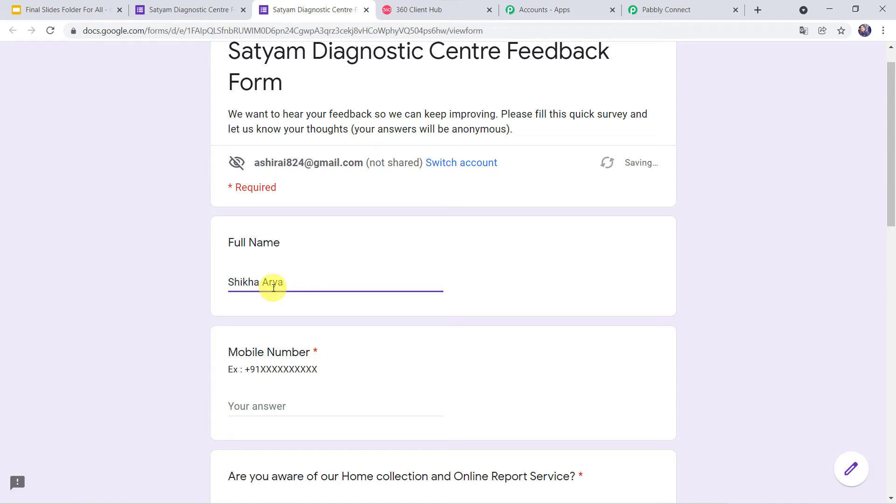
{"action": "scroll", "coordinate": [252, 301], "scroll_direction": "down", "scroll_amount": 3}
{"action": "left_click", "coordinate": [262, 270]}
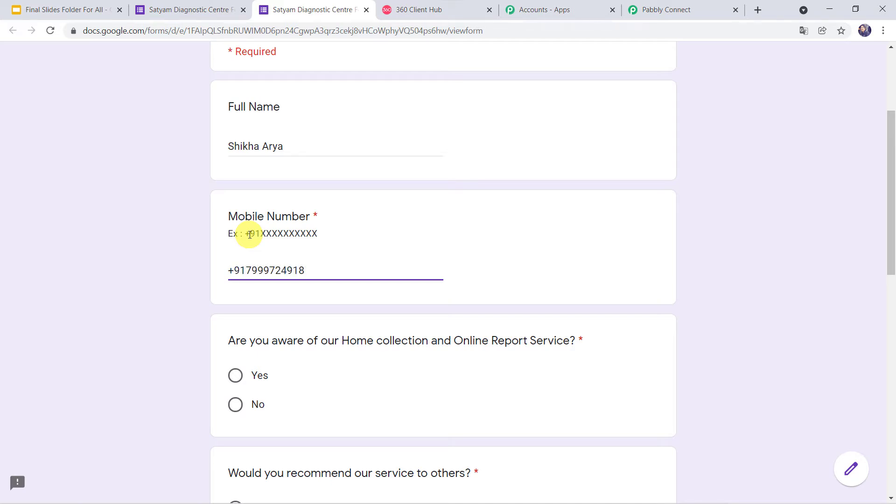
Answer Yes to the four feedback questions, rate satisfaction 4, and submit the form.
{"action": "scroll", "coordinate": [250, 234], "scroll_direction": "down", "scroll_amount": 2}
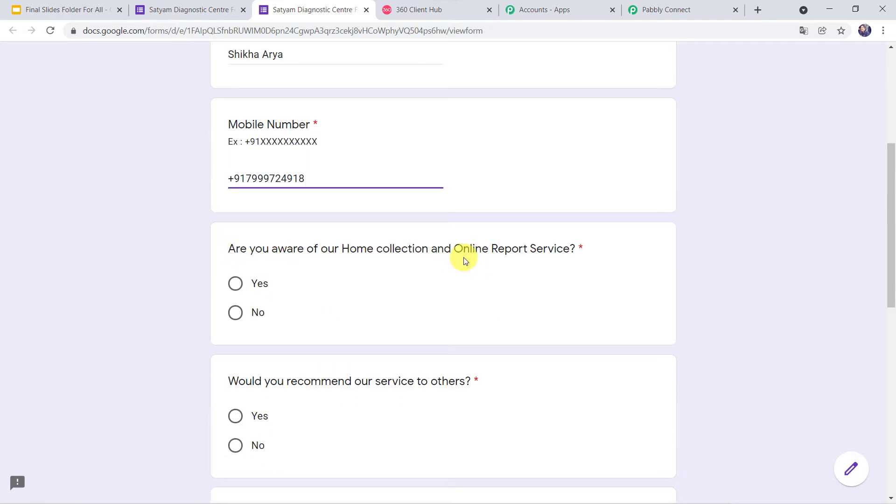
{"action": "left_click", "coordinate": [239, 285]}
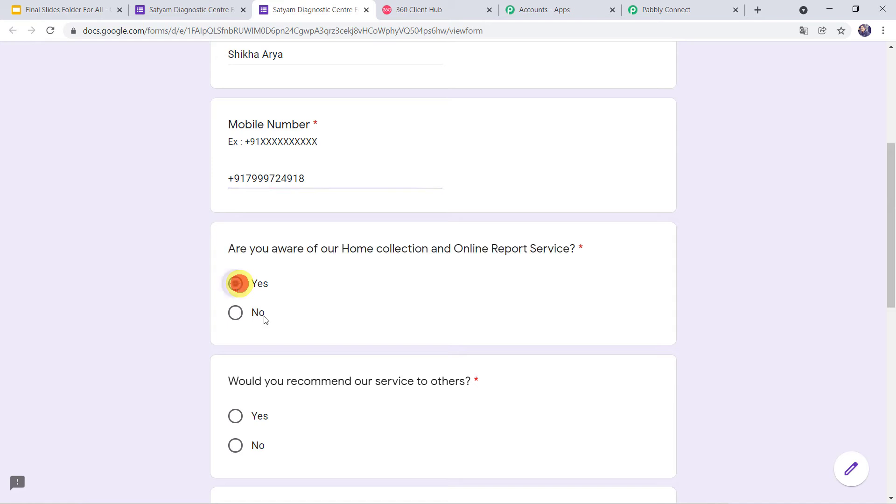
{"action": "left_click", "coordinate": [241, 423]}
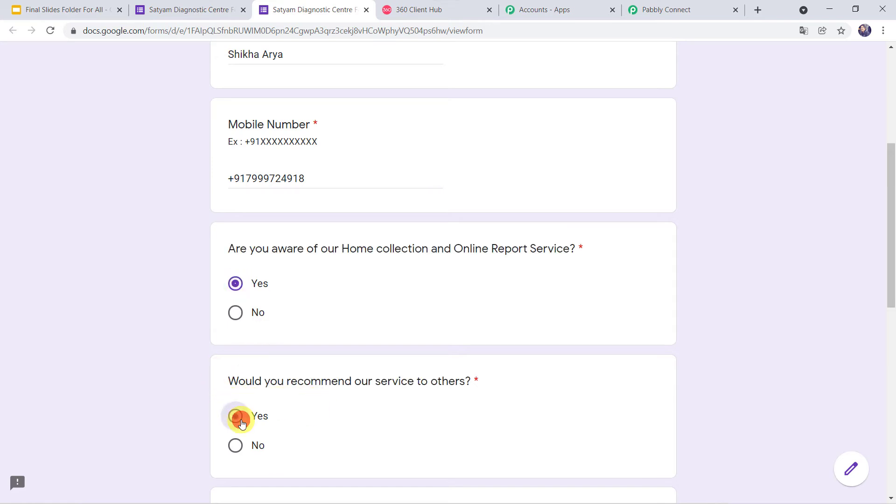
{"action": "scroll", "coordinate": [238, 420], "scroll_direction": "down", "scroll_amount": 5}
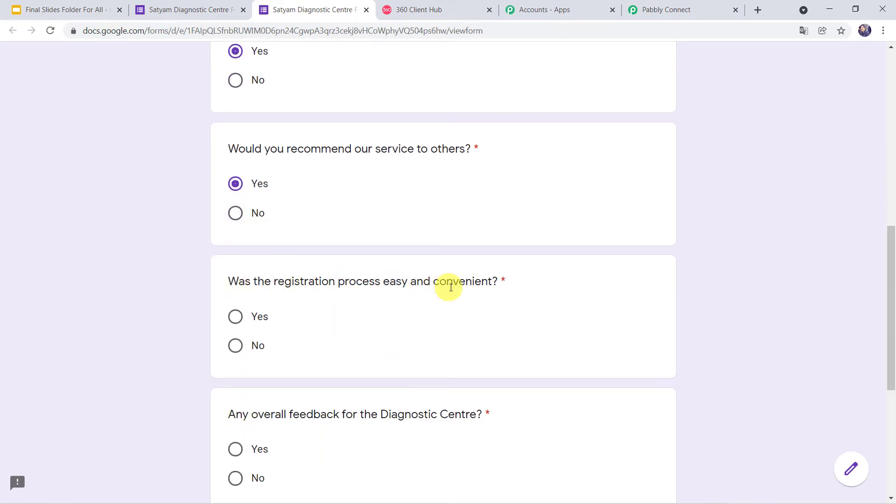
{"action": "left_click", "coordinate": [236, 318]}
{"action": "scroll", "coordinate": [236, 321], "scroll_direction": "down", "scroll_amount": 3}
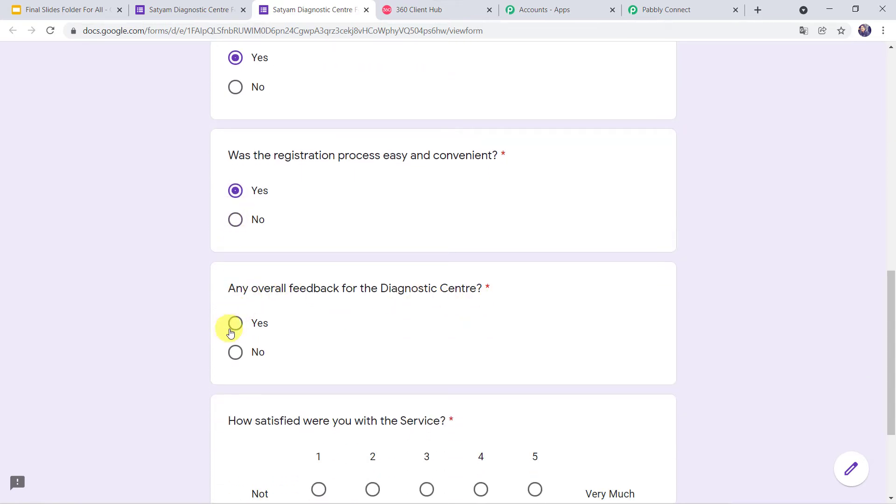
{"action": "left_click", "coordinate": [236, 327]}
{"action": "scroll", "coordinate": [374, 334], "scroll_direction": "down", "scroll_amount": 3}
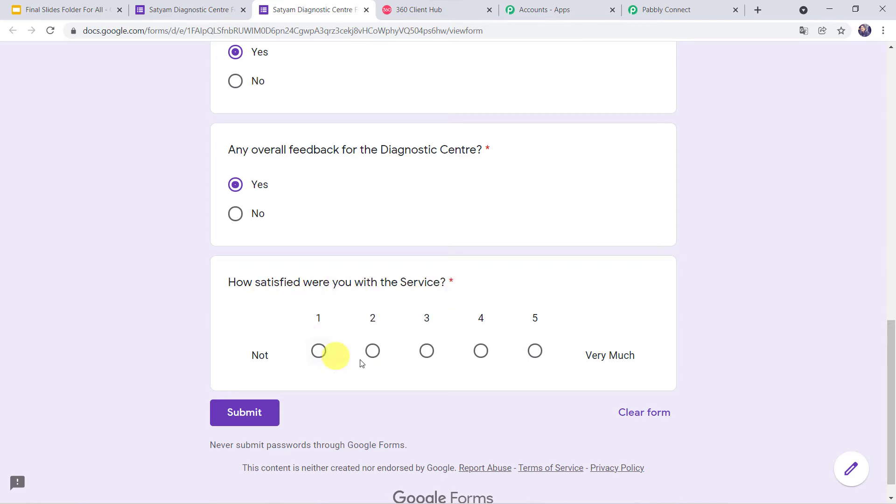
{"action": "left_click", "coordinate": [479, 351]}
{"action": "left_click", "coordinate": [242, 413]}
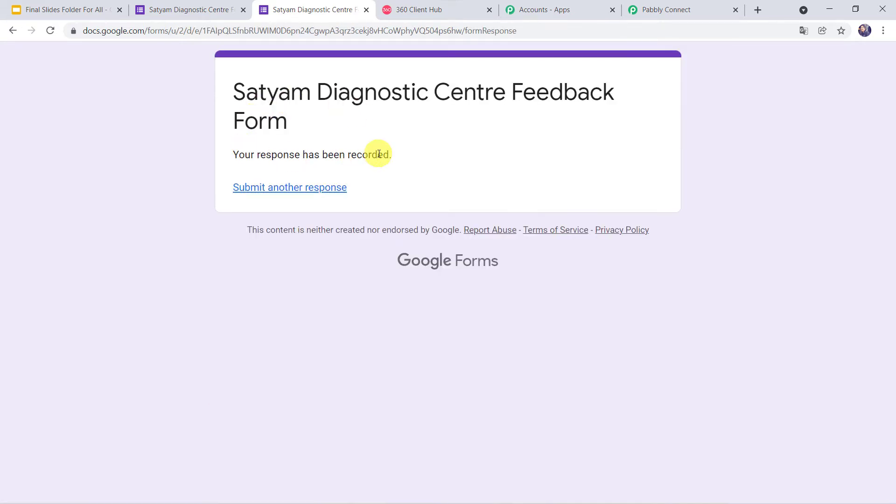
{"action": "left_click", "coordinate": [198, 9]}
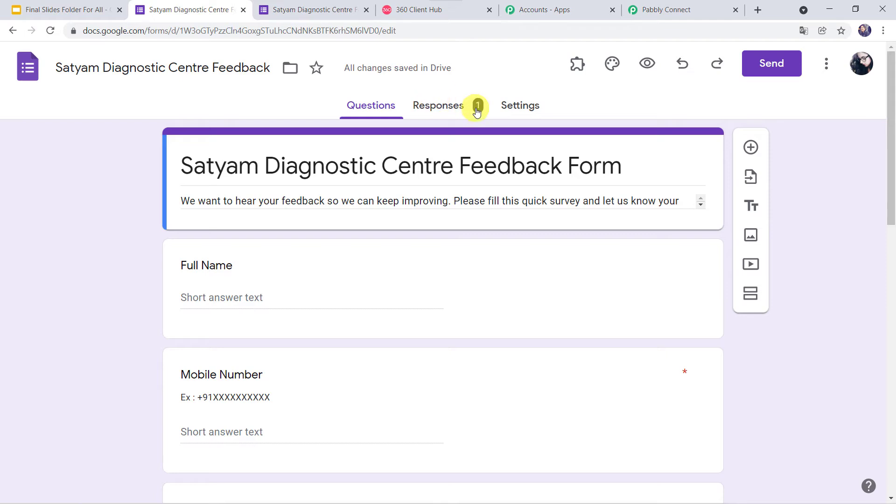
Set the form's response destination to a newly created spreadsheet.
{"action": "left_click", "coordinate": [445, 108]}
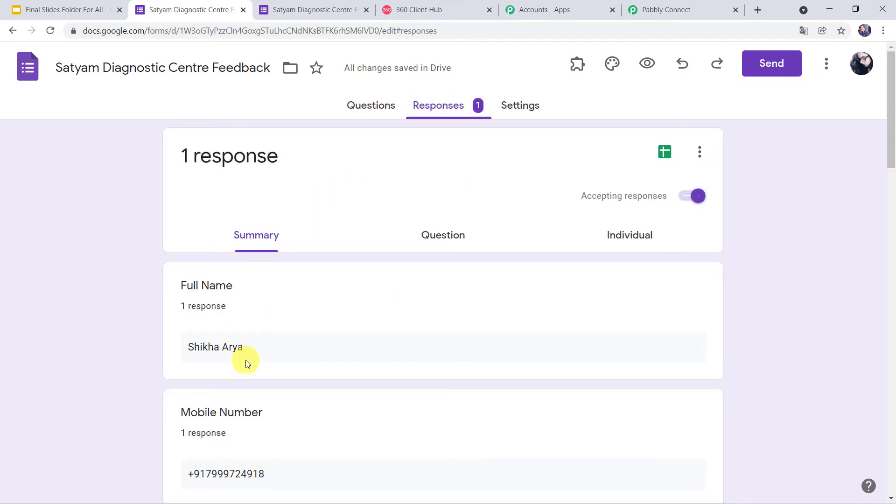
{"action": "scroll", "coordinate": [246, 364], "scroll_direction": "down", "scroll_amount": 1}
{"action": "scroll", "coordinate": [245, 360], "scroll_direction": "down", "scroll_amount": 4}
{"action": "scroll", "coordinate": [246, 360], "scroll_direction": "down", "scroll_amount": 4}
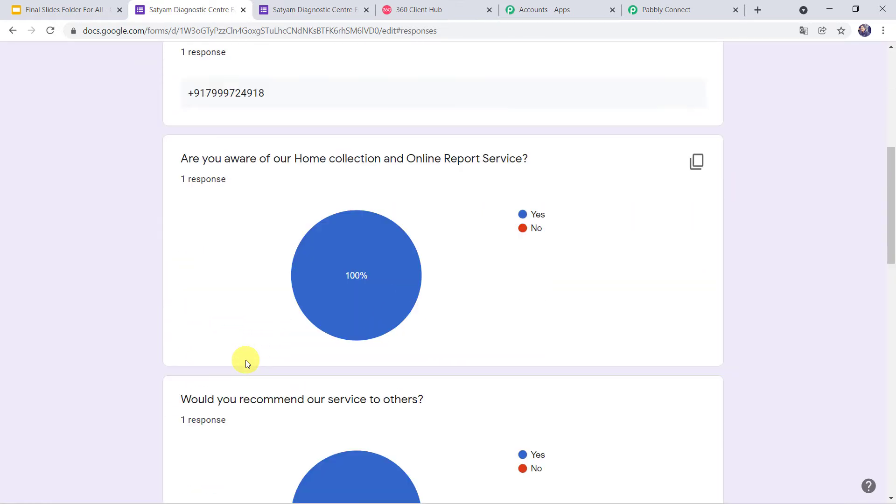
{"action": "scroll", "coordinate": [245, 359], "scroll_direction": "up", "scroll_amount": 8}
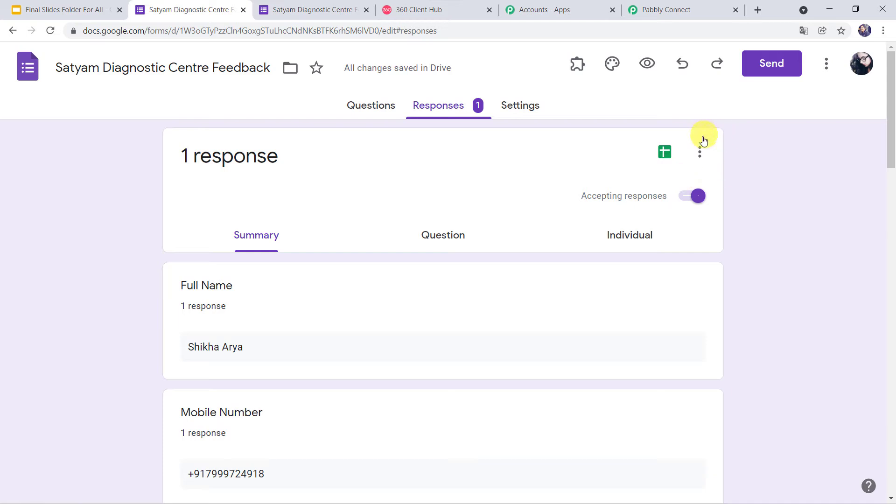
{"action": "left_click", "coordinate": [699, 153]}
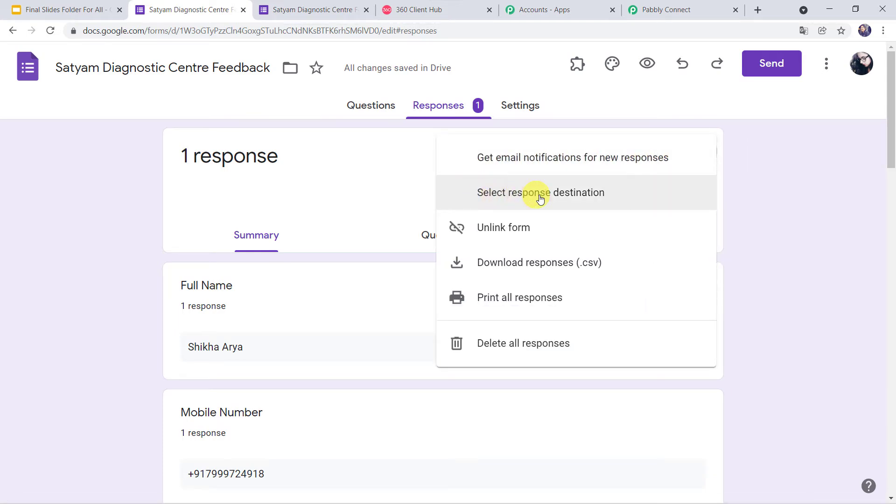
{"action": "left_click", "coordinate": [589, 196]}
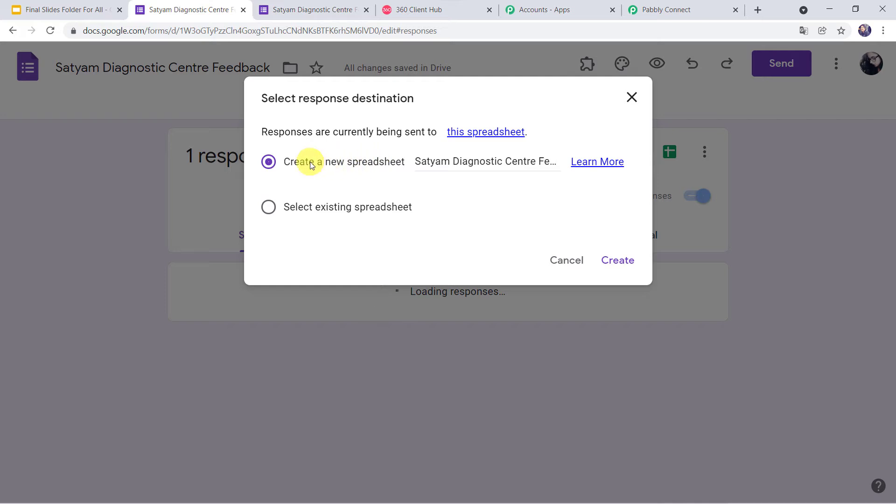
{"action": "left_click", "coordinate": [618, 262]}
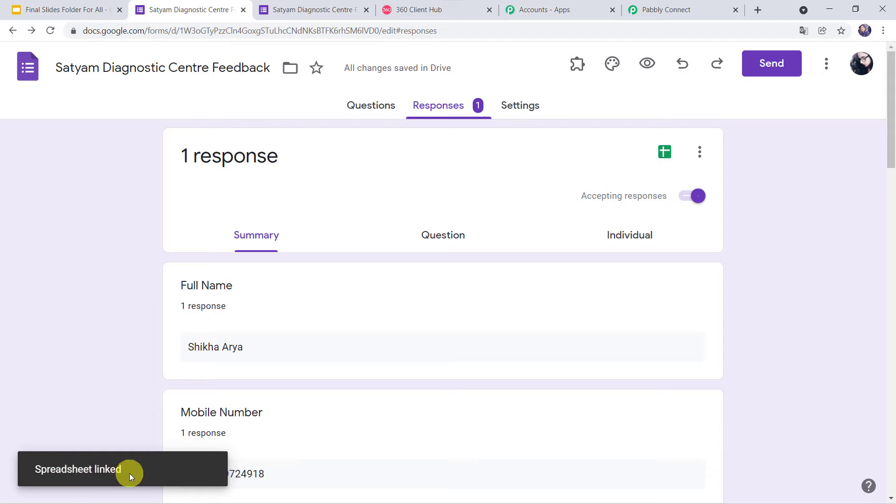
Open the linked Satyam Diagnostic Centre Feedback (Responses) sheet and review the test answers in row 2.
{"action": "left_click", "coordinate": [665, 155]}
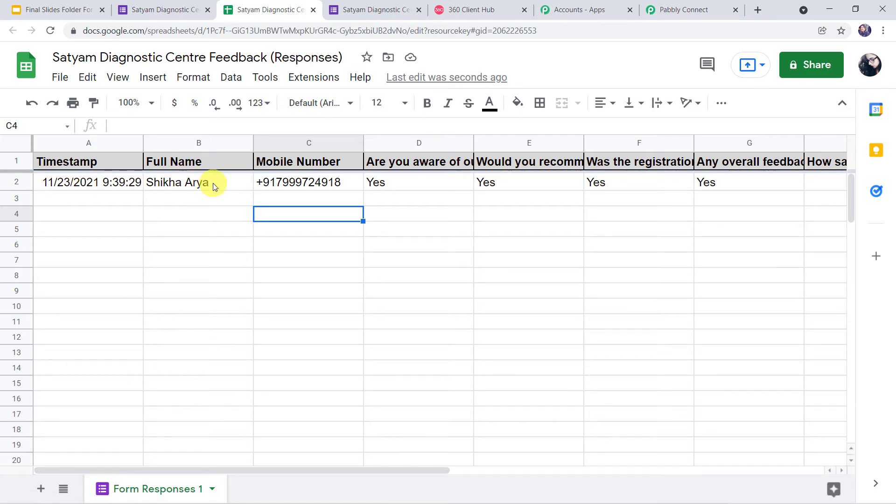
{"action": "left_click", "coordinate": [401, 183]}
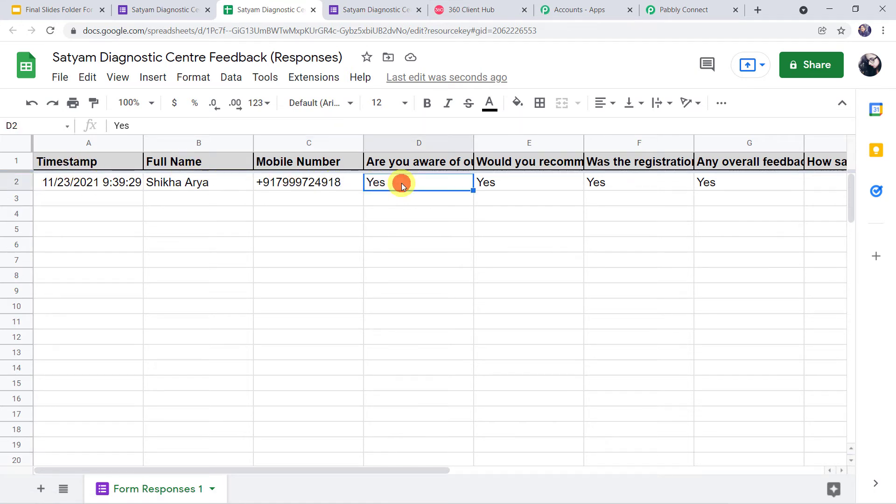
{"action": "key", "text": "Right"}
{"action": "key", "text": "Right"}
{"action": "key", "text": "Right"}
{"action": "key", "text": "Right"}
{"action": "key", "text": "Right"}
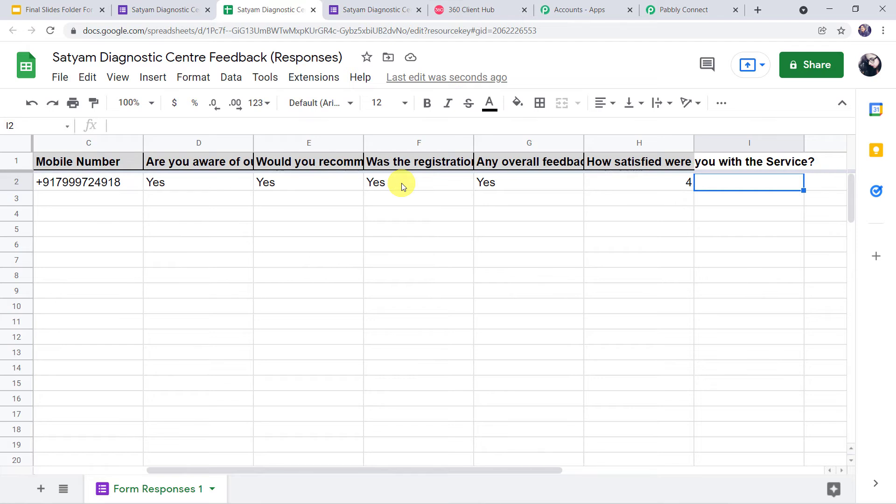
{"action": "key", "text": "Left"}
{"action": "key", "text": "Left"}
{"action": "key", "text": "Left"}
{"action": "key", "text": "Left"}
{"action": "key", "text": "Left"}
{"action": "key", "text": "Left"}
{"action": "key", "text": "Left"}
{"action": "key", "text": "Left"}
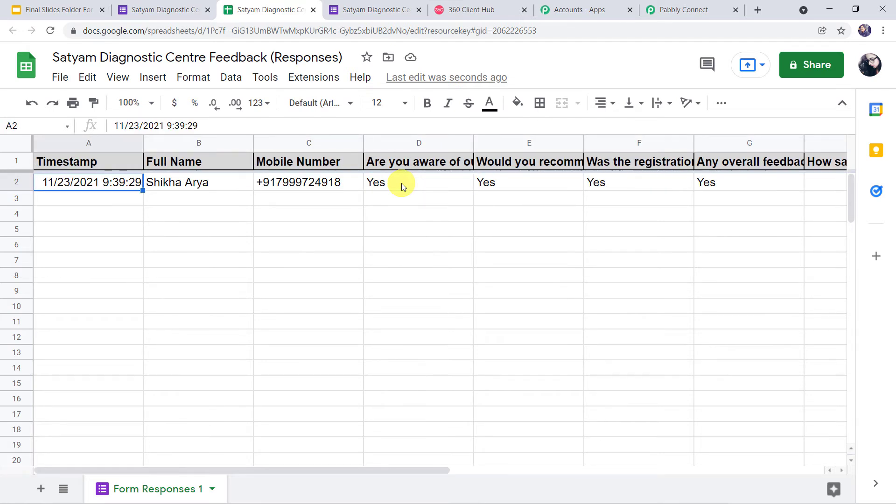
{"action": "key", "text": "Right"}
{"action": "key", "text": "Right"}
{"action": "key", "text": "Right"}
{"action": "key", "text": "Right"}
{"action": "key", "text": "Right"}
{"action": "key", "text": "Right"}
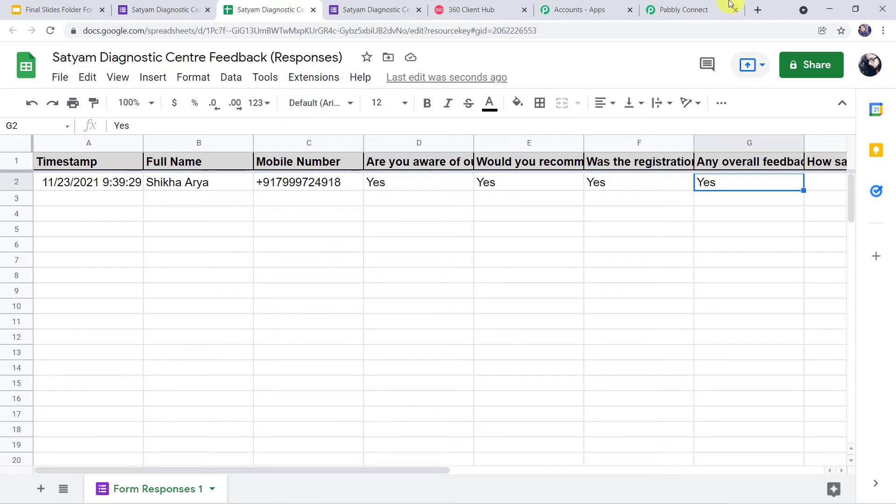
{"action": "left_click", "coordinate": [694, 4]}
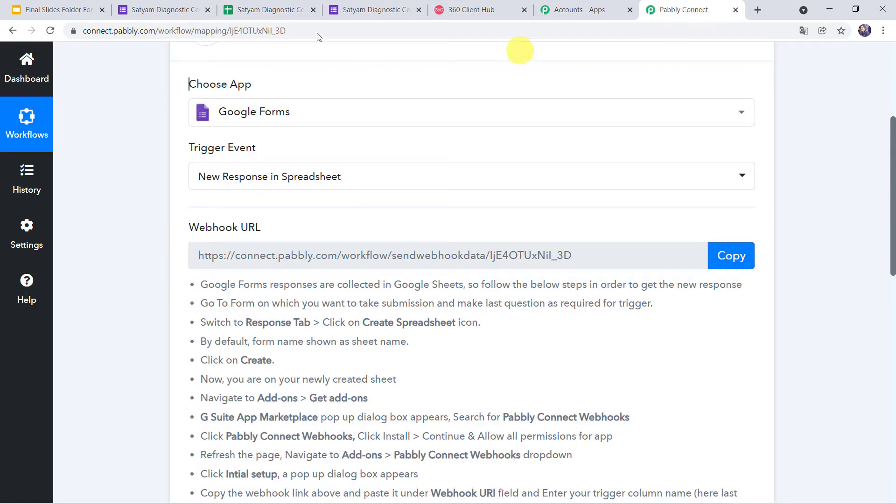
{"action": "left_click", "coordinate": [268, 9]}
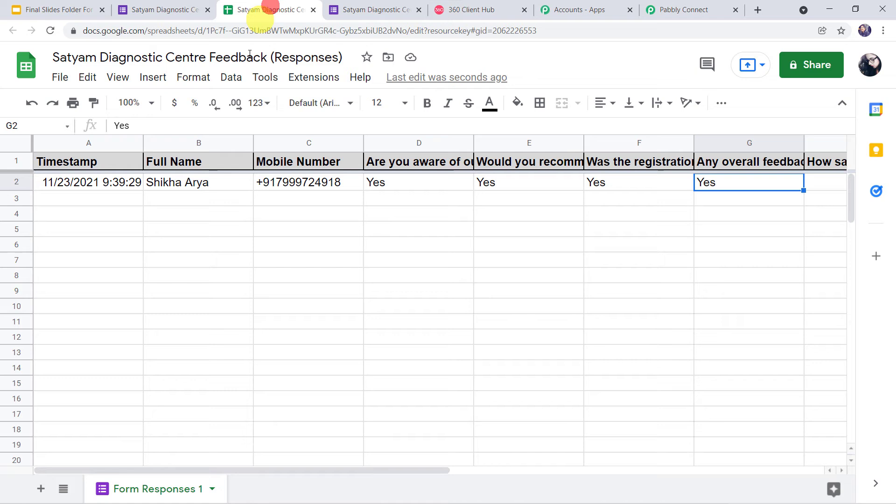
{"action": "left_click", "coordinate": [322, 79]}
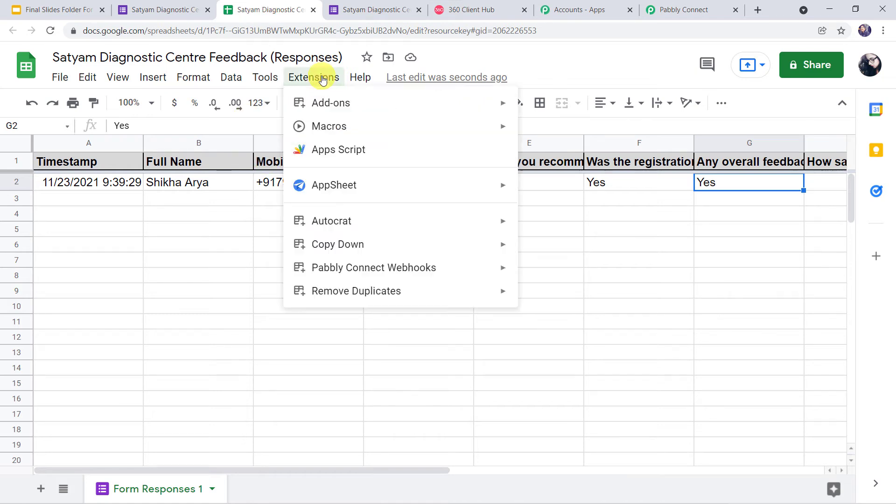
{"action": "mouse_move", "coordinate": [335, 106]}
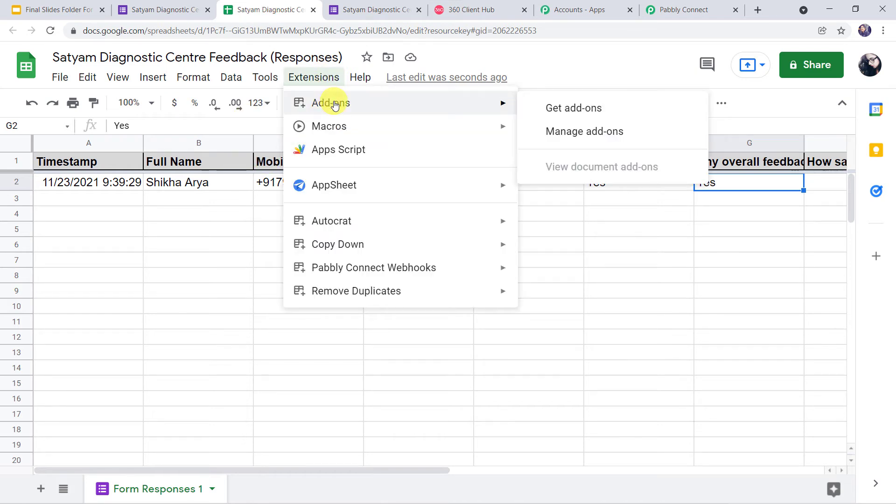
{"action": "left_click", "coordinate": [559, 109]}
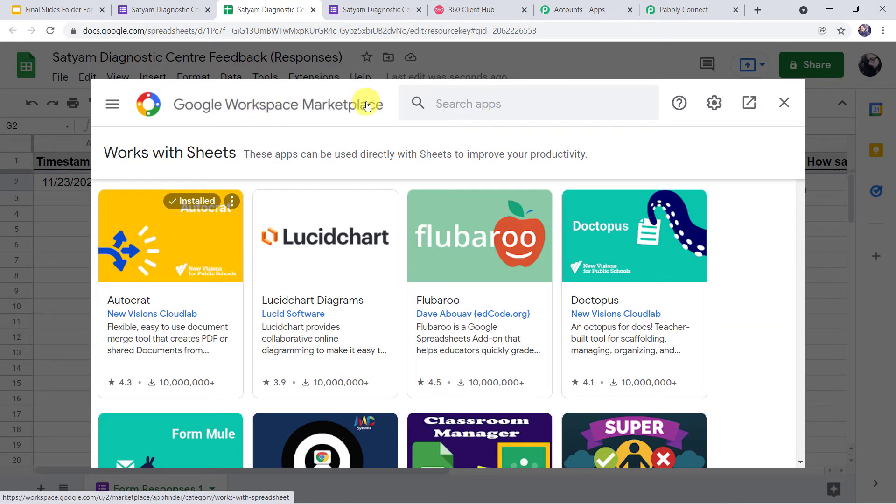
{"action": "left_click", "coordinate": [446, 113]}
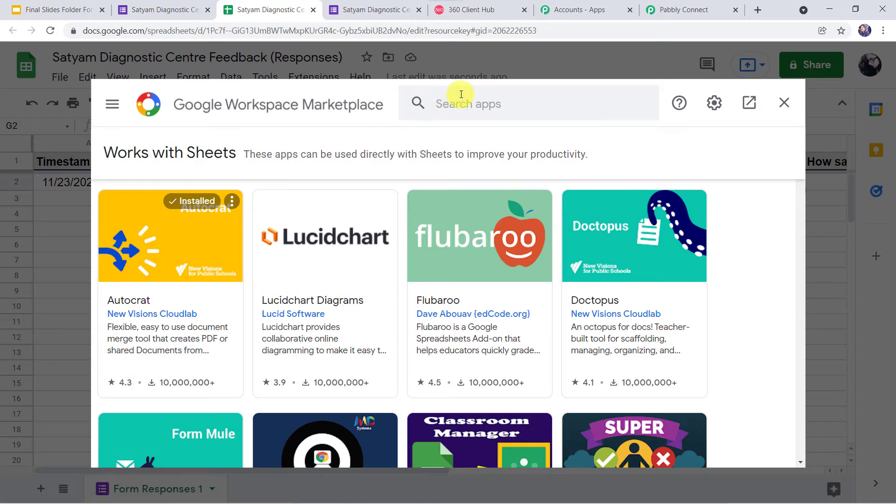
{"action": "left_click", "coordinate": [460, 94]}
{"action": "type", "text": "pab"}
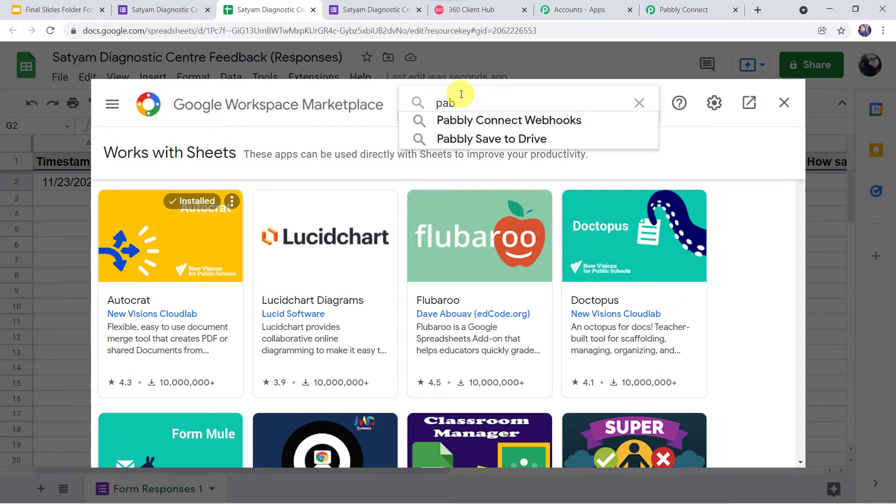
{"action": "left_click", "coordinate": [464, 120]}
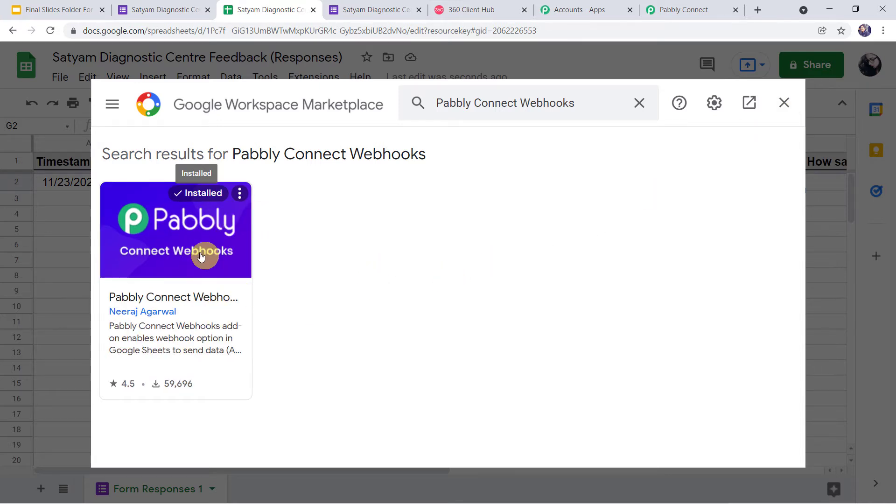
{"action": "left_click", "coordinate": [787, 105]}
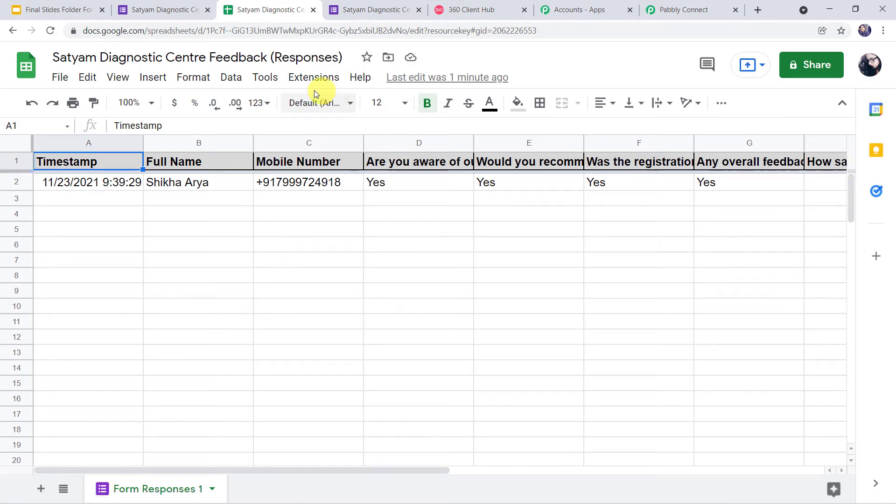
{"action": "left_click", "coordinate": [312, 78]}
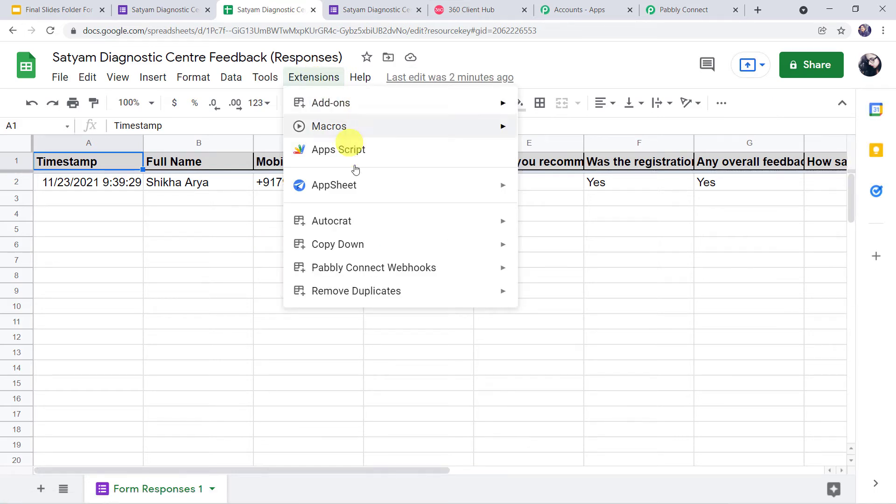
{"action": "mouse_move", "coordinate": [347, 271]}
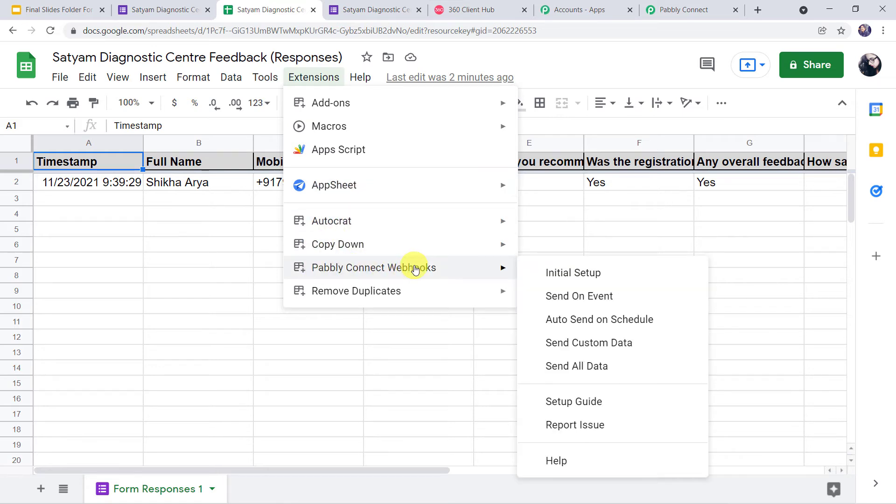
{"action": "left_click", "coordinate": [567, 273]}
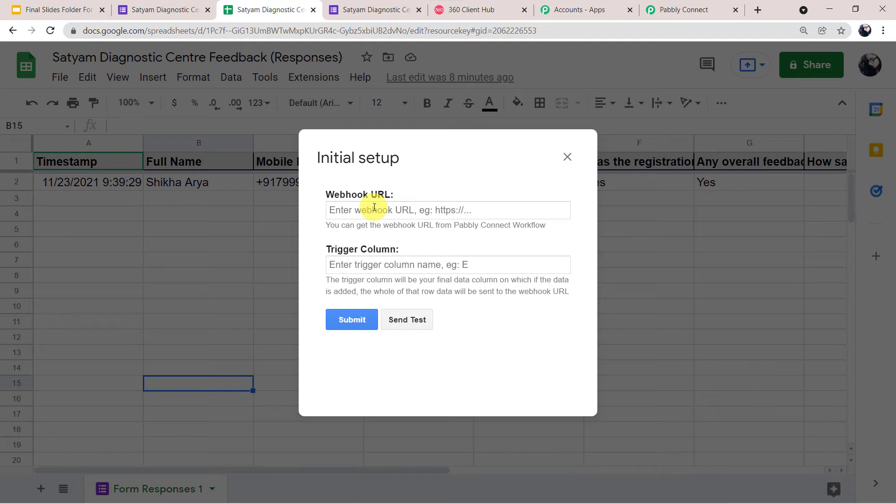
{"action": "left_click", "coordinate": [681, 9]}
{"action": "left_click", "coordinate": [731, 259]}
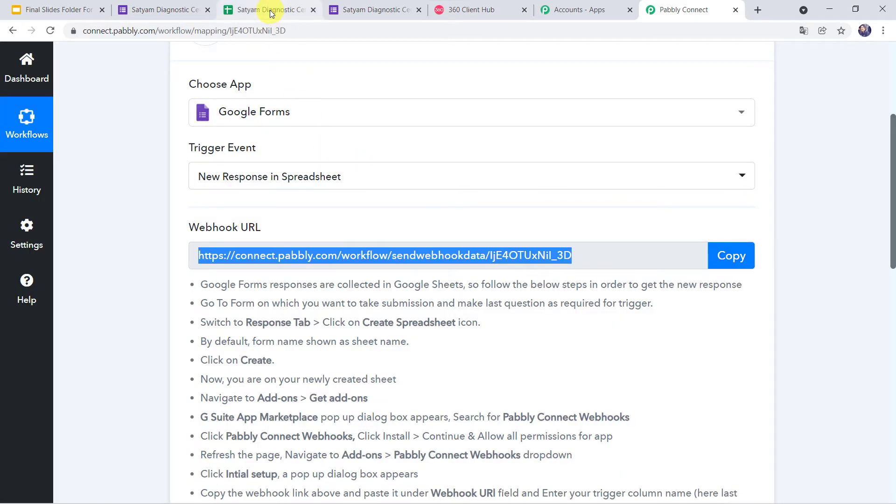
{"action": "left_click", "coordinate": [271, 11]}
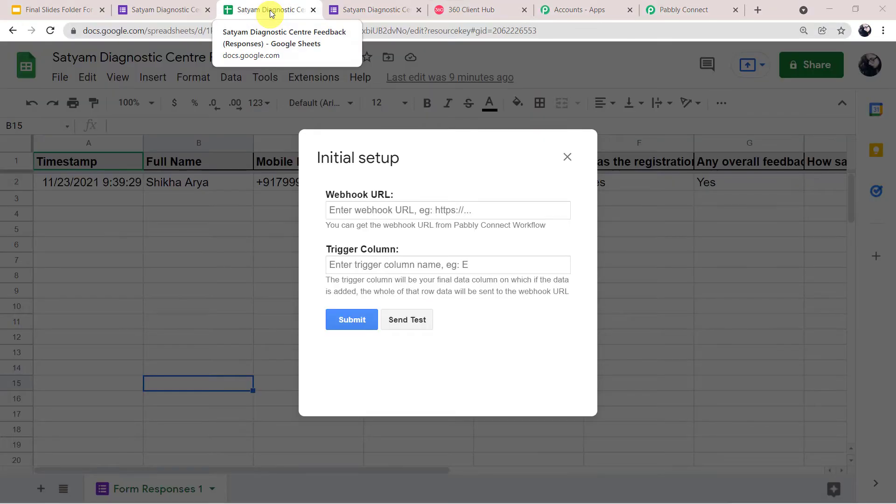
{"action": "left_click", "coordinate": [420, 218]}
{"action": "key", "text": "ctrl+v"}
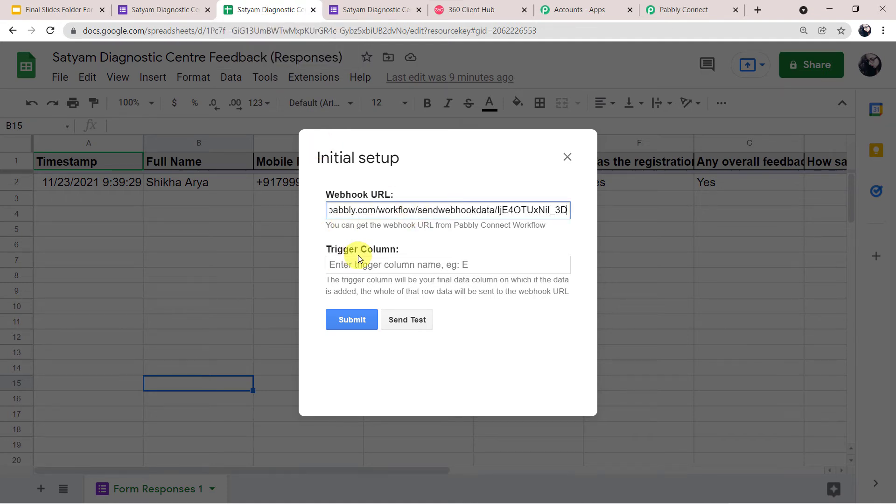
{"action": "left_click_drag", "start_coordinate": [380, 157], "coordinate": [359, 260]}
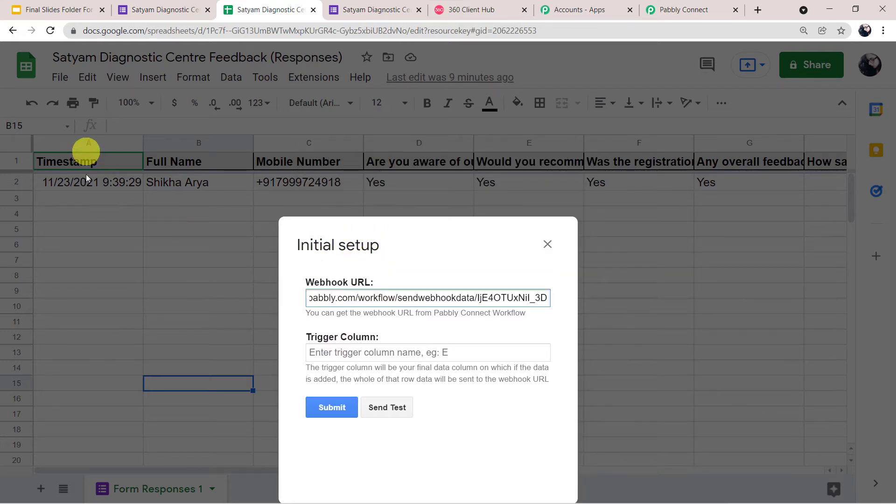
{"action": "left_click", "coordinate": [544, 249]}
{"action": "left_click", "coordinate": [737, 186]}
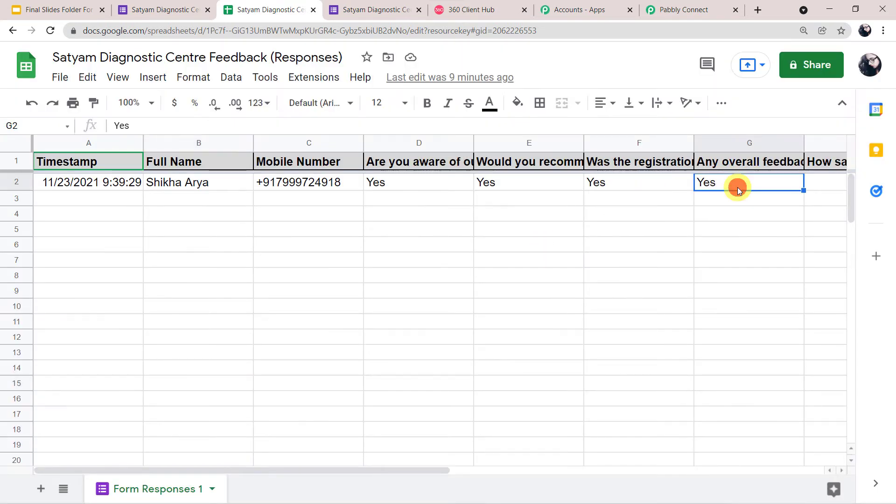
{"action": "key", "text": "Right"}
{"action": "key", "text": "Right"}
{"action": "key", "text": "Left"}
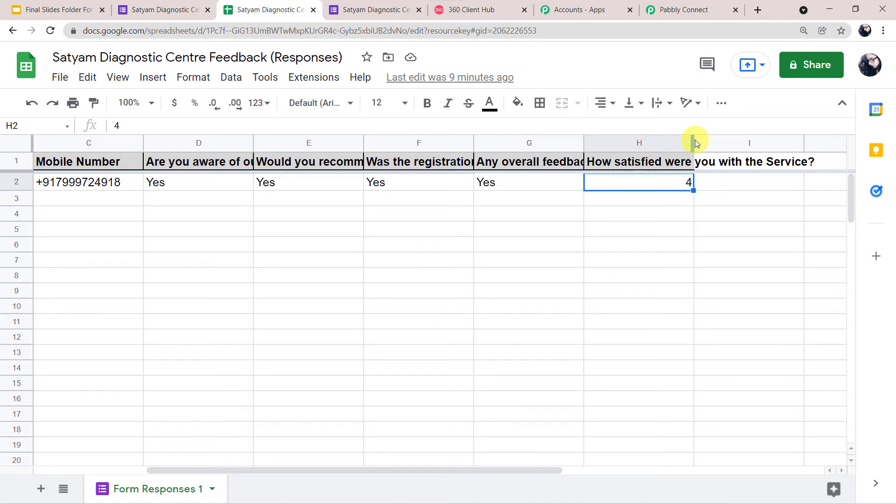
{"action": "double_click", "coordinate": [693, 139]}
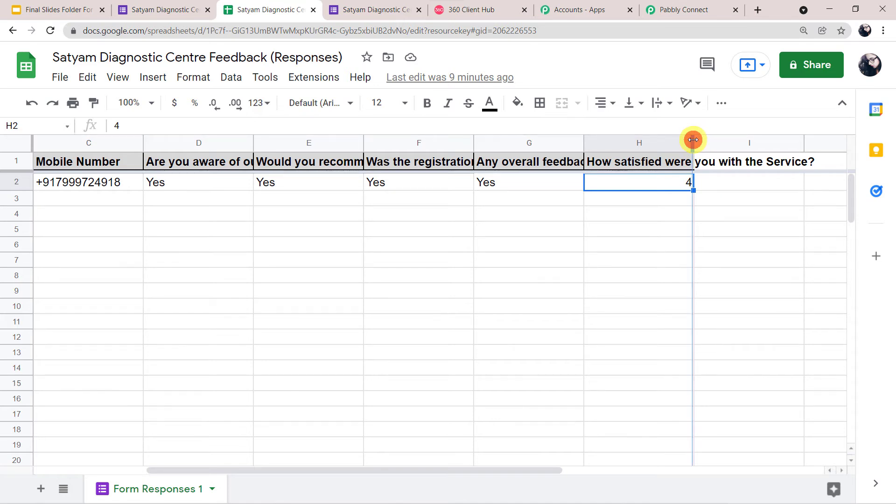
{"action": "left_click", "coordinate": [758, 234]}
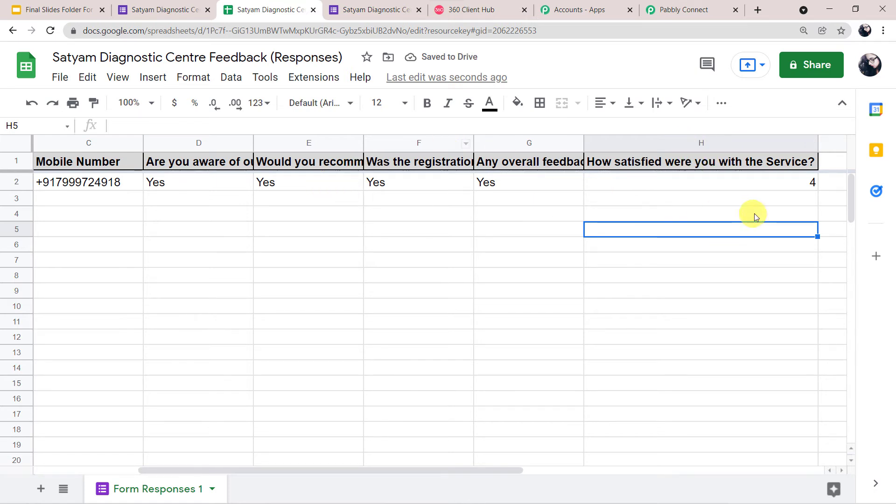
{"action": "left_click", "coordinate": [708, 183]}
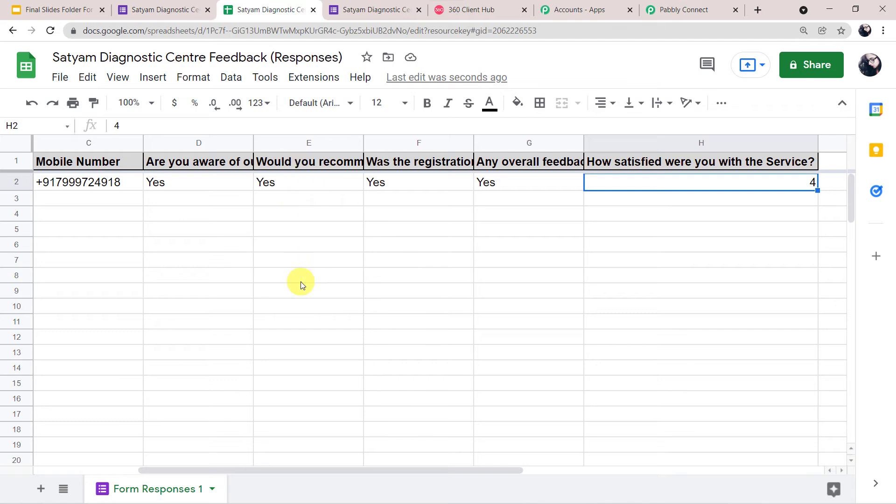
Paste the Pabbly webhook URL in Initial Setup, set trigger column H, and send test data.
{"action": "left_click", "coordinate": [313, 77]}
{"action": "mouse_move", "coordinate": [333, 270]}
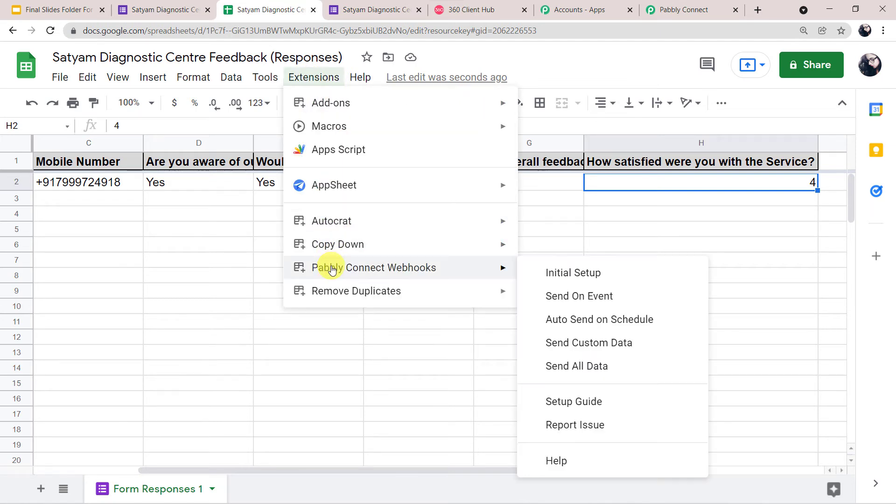
{"action": "left_click", "coordinate": [593, 275]}
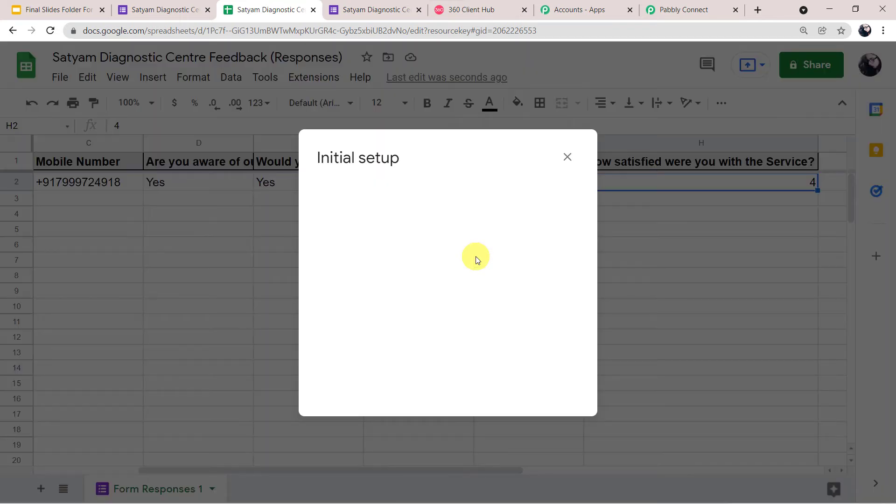
{"action": "left_click", "coordinate": [394, 209]}
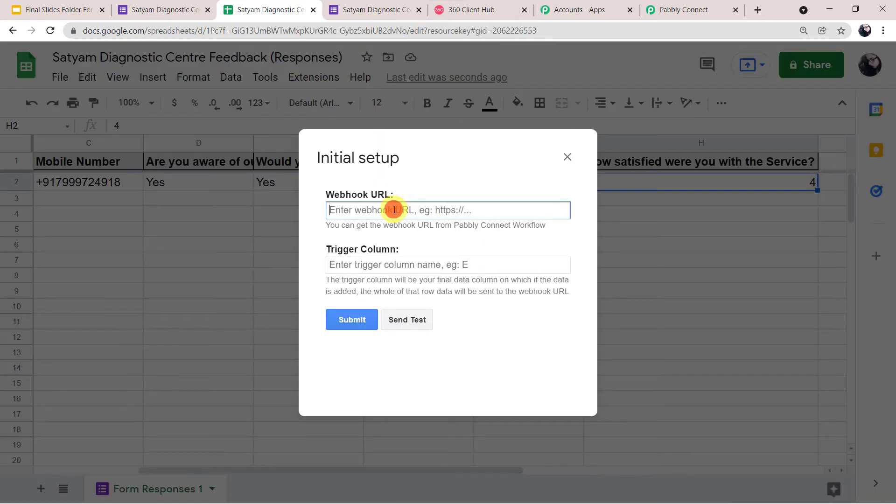
{"action": "key", "text": "ctrl+v"}
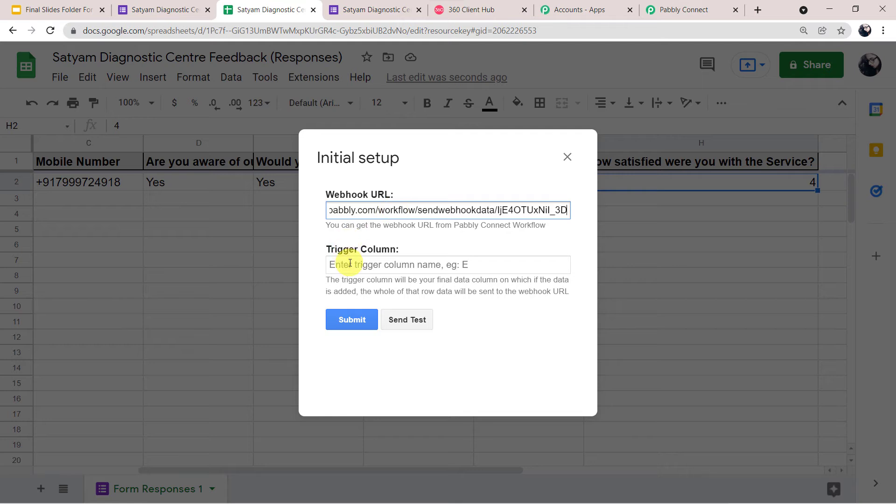
{"action": "left_click", "coordinate": [350, 263]}
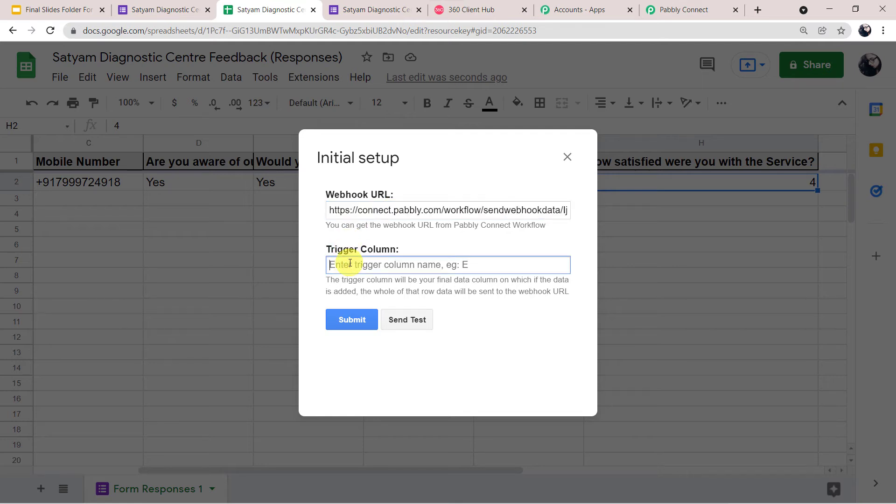
{"action": "type", "text": "H"}
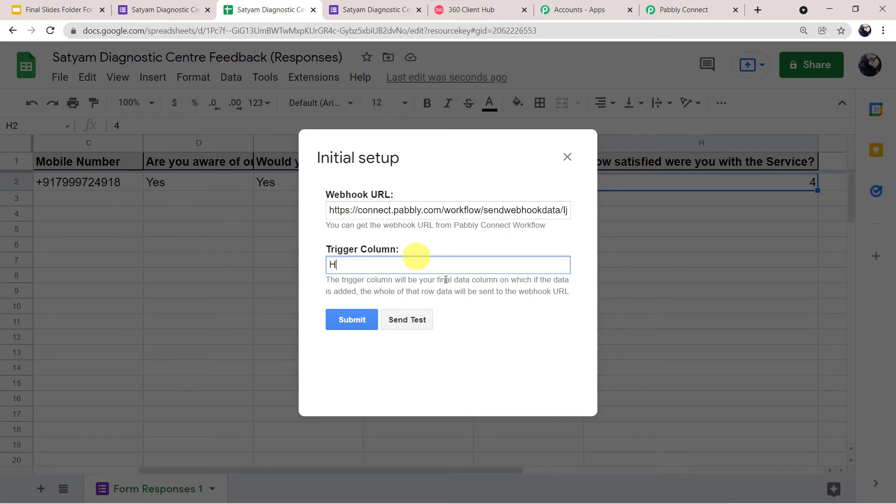
{"action": "left_click", "coordinate": [411, 321]}
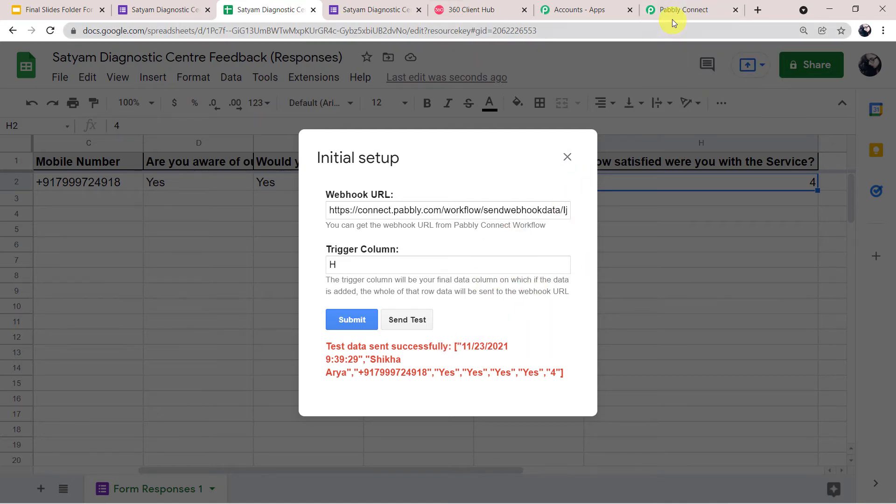
Review the captured response fields in Pabbly Connect, then submit the sheet's webhook setup.
{"action": "left_click", "coordinate": [673, 18]}
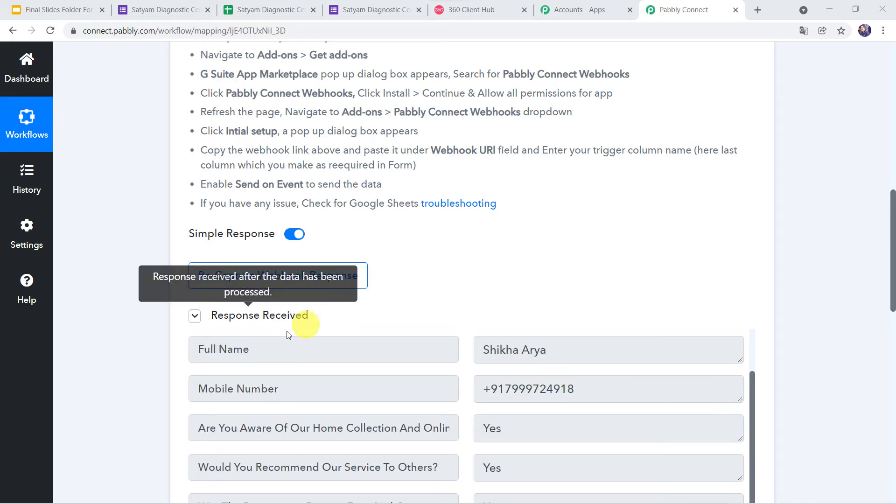
{"action": "scroll", "coordinate": [147, 347], "scroll_direction": "up", "scroll_amount": 2}
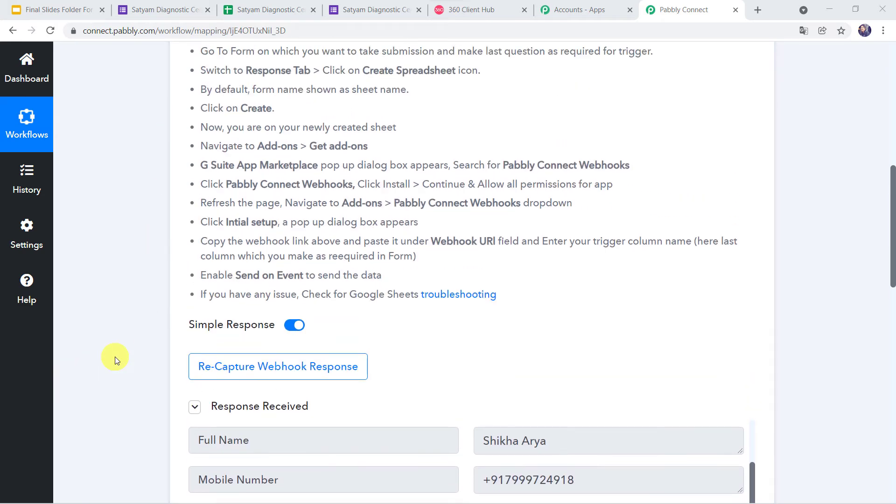
{"action": "scroll", "coordinate": [112, 359], "scroll_direction": "down", "scroll_amount": 5}
{"action": "scroll", "coordinate": [409, 340], "scroll_direction": "up", "scroll_amount": 2}
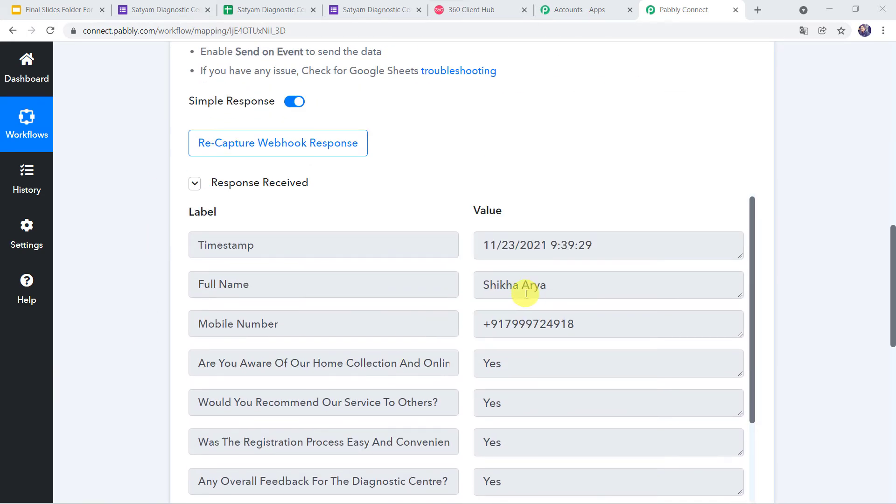
{"action": "scroll", "coordinate": [468, 396], "scroll_direction": "down", "scroll_amount": 8}
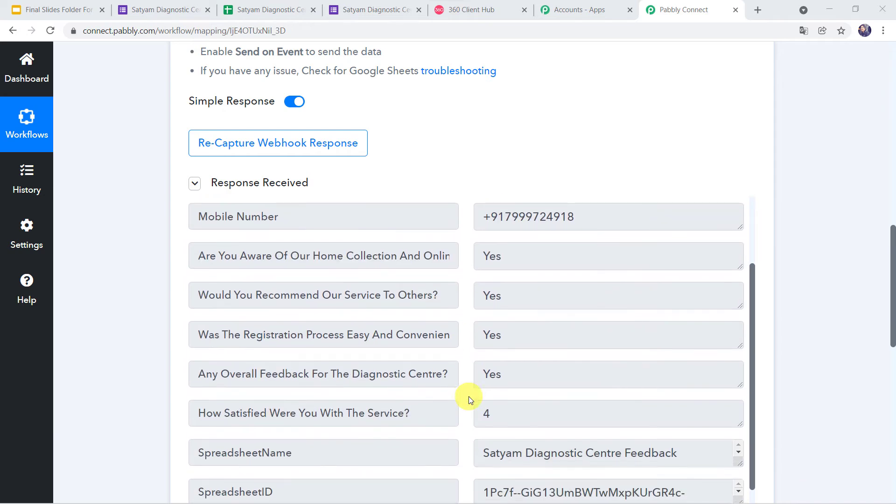
{"action": "scroll", "coordinate": [468, 396], "scroll_direction": "up", "scroll_amount": 3}
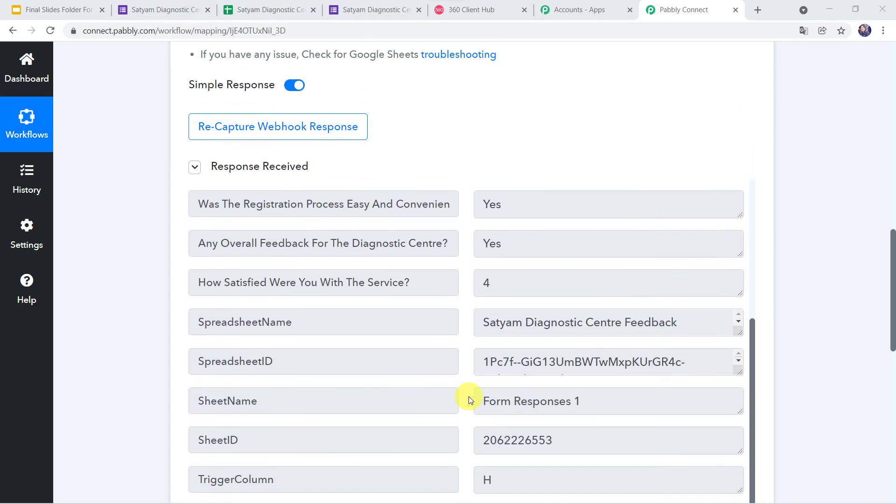
{"action": "left_click", "coordinate": [264, 11]}
{"action": "left_click", "coordinate": [355, 317]}
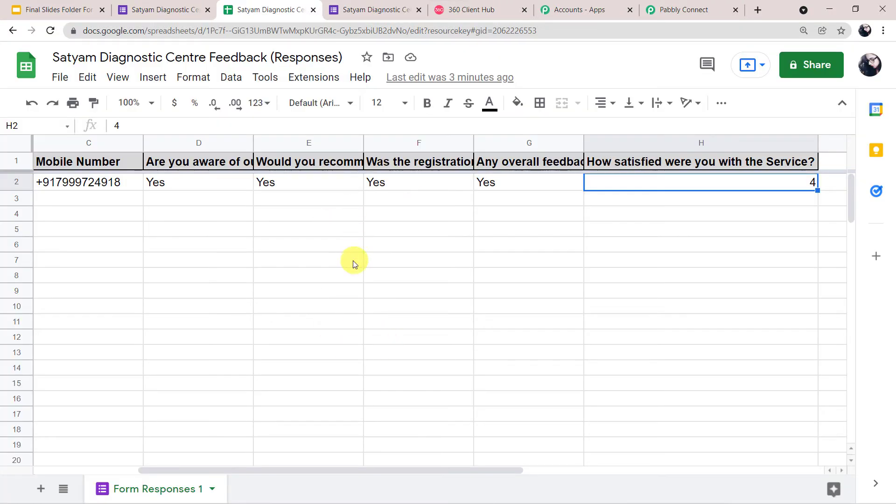
Enable Send On Event in the Pabbly Connect Webhooks add-on and verify it is on.
{"action": "left_click", "coordinate": [317, 76]}
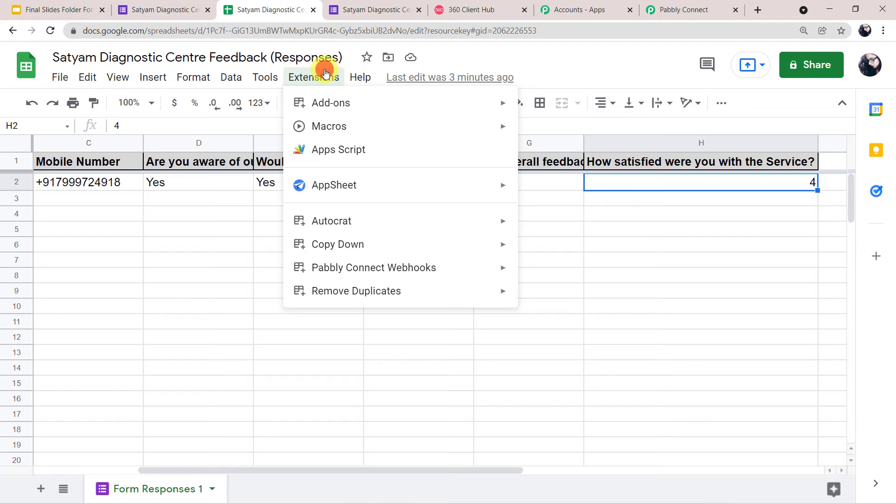
{"action": "mouse_move", "coordinate": [364, 269]}
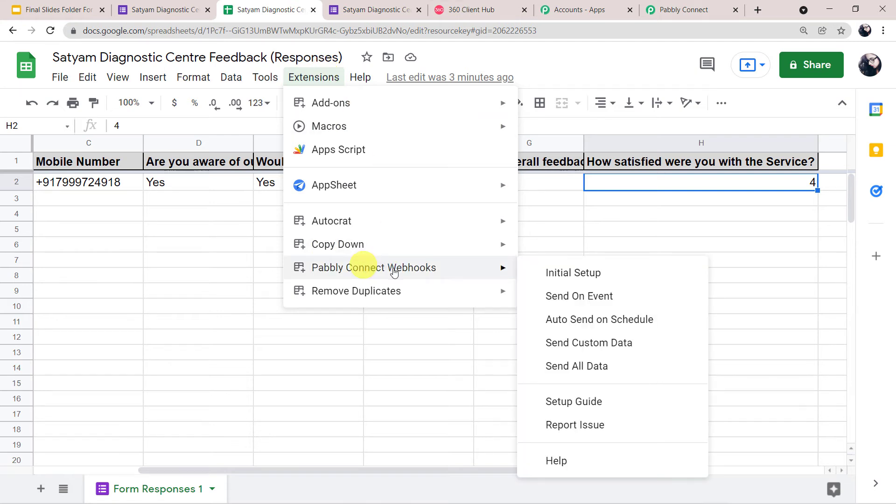
{"action": "left_click", "coordinate": [570, 299]}
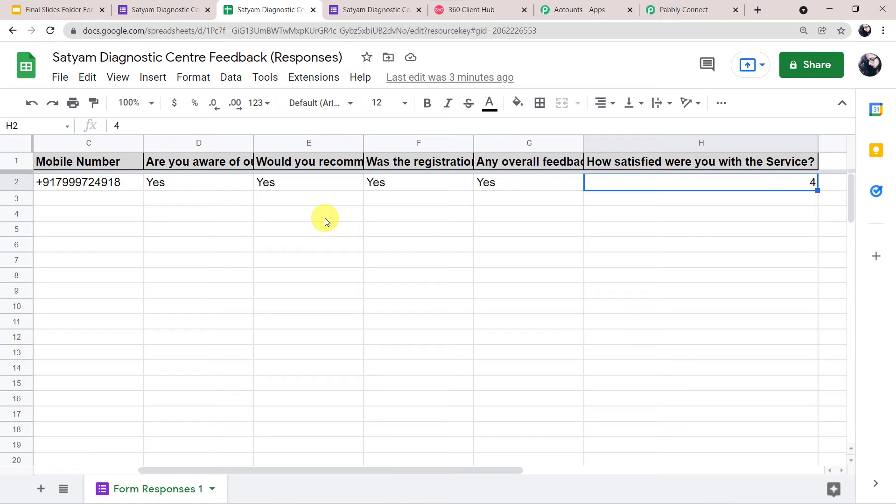
{"action": "left_click", "coordinate": [323, 74]}
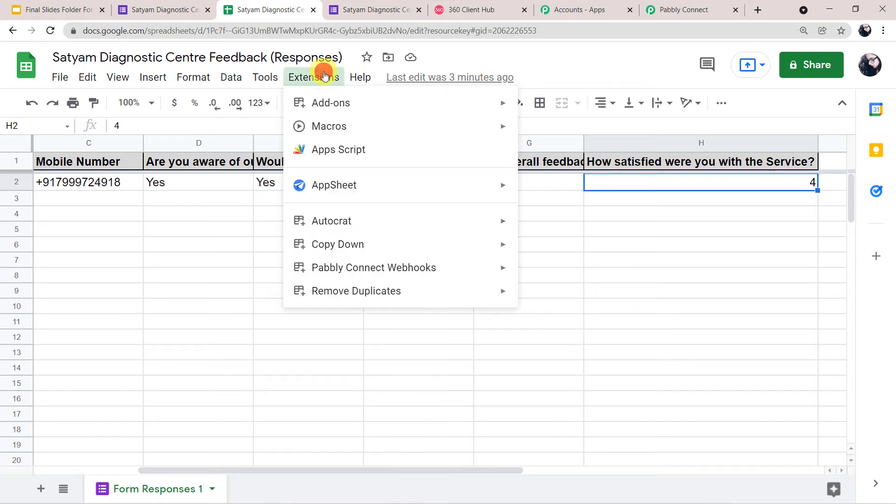
{"action": "mouse_move", "coordinate": [440, 280]}
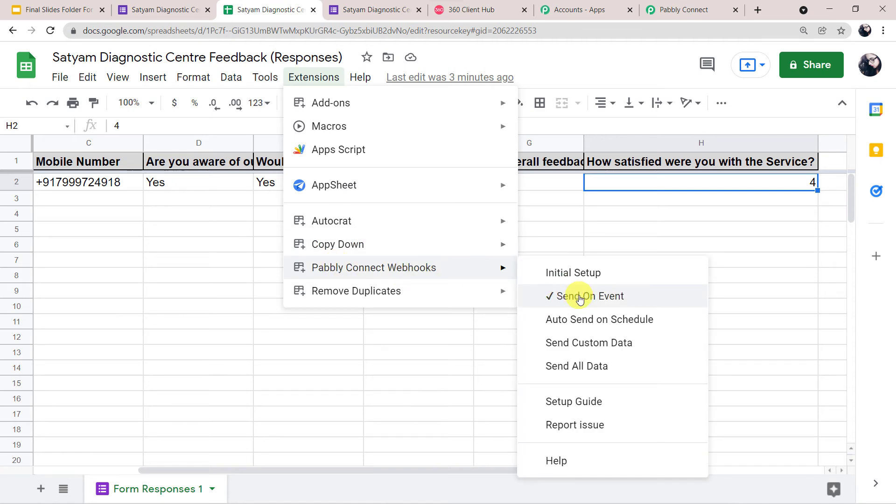
{"action": "left_click", "coordinate": [679, 10]}
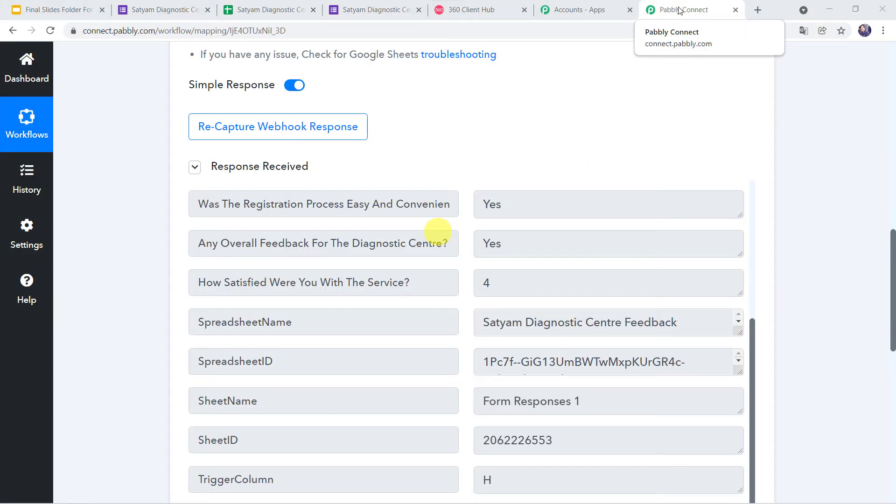
Set the action to WhatsApp by 360Dialog's Send Template Message event and begin connecting the account.
{"action": "scroll", "coordinate": [560, 274], "scroll_direction": "up", "scroll_amount": 5}
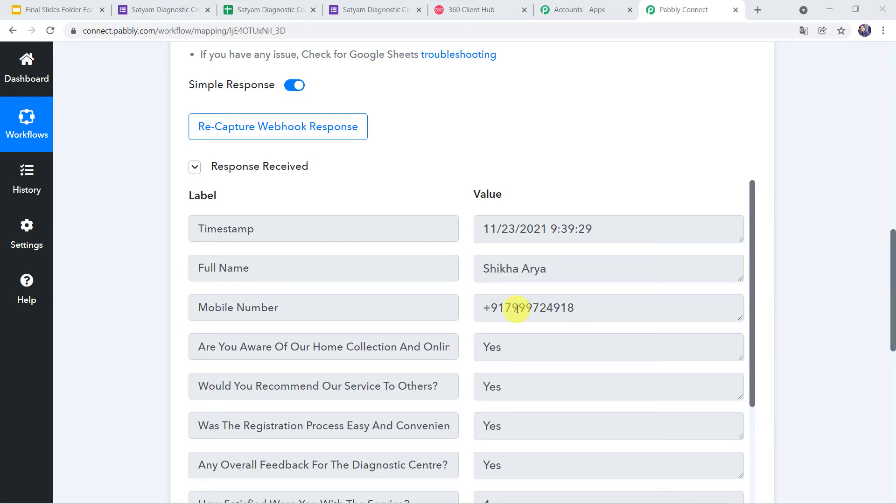
{"action": "scroll", "coordinate": [517, 308], "scroll_direction": "down", "scroll_amount": 5}
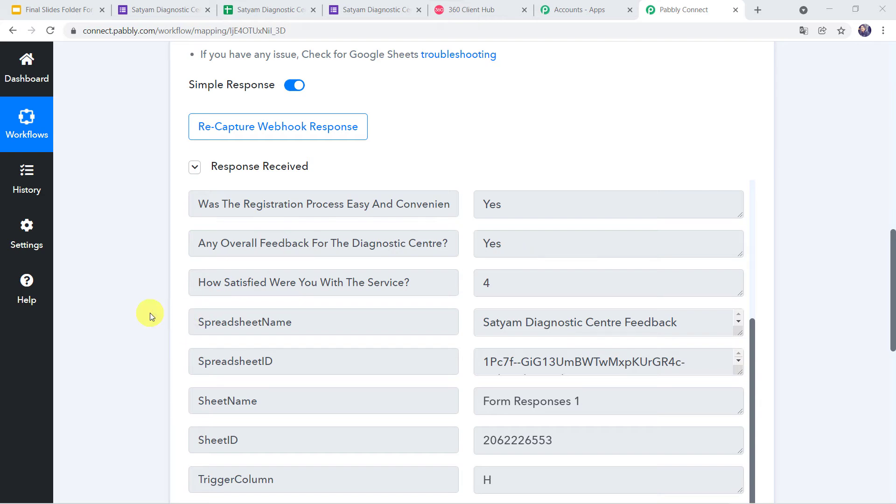
{"action": "scroll", "coordinate": [150, 314], "scroll_direction": "down", "scroll_amount": 6}
{"action": "scroll", "coordinate": [397, 364], "scroll_direction": "down", "scroll_amount": 4}
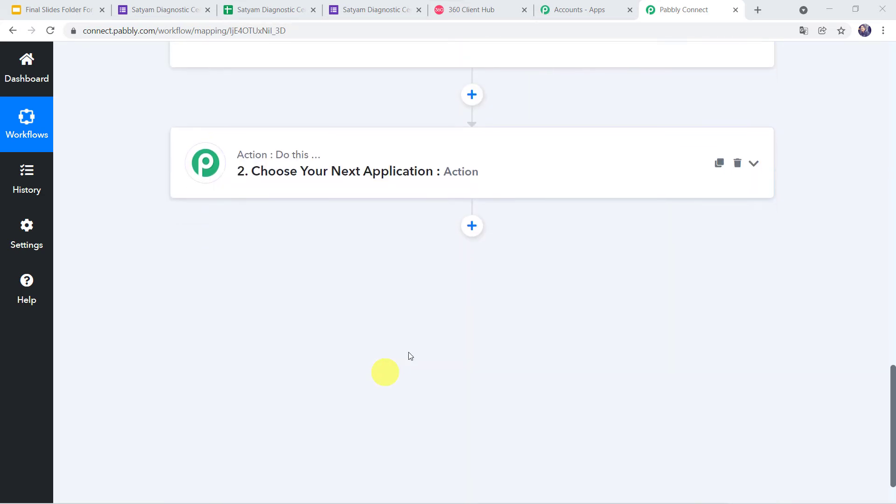
{"action": "left_click", "coordinate": [512, 167]}
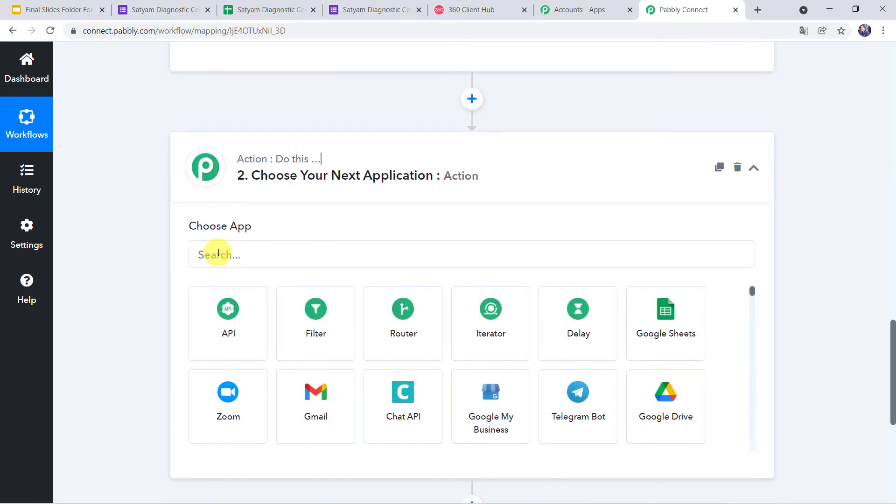
{"action": "left_click", "coordinate": [219, 253]}
{"action": "type", "text": "360"}
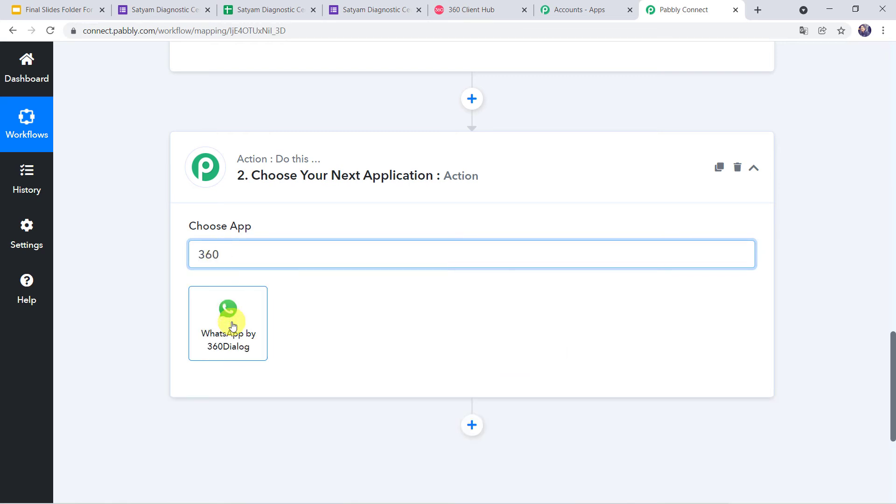
{"action": "left_click", "coordinate": [233, 326]}
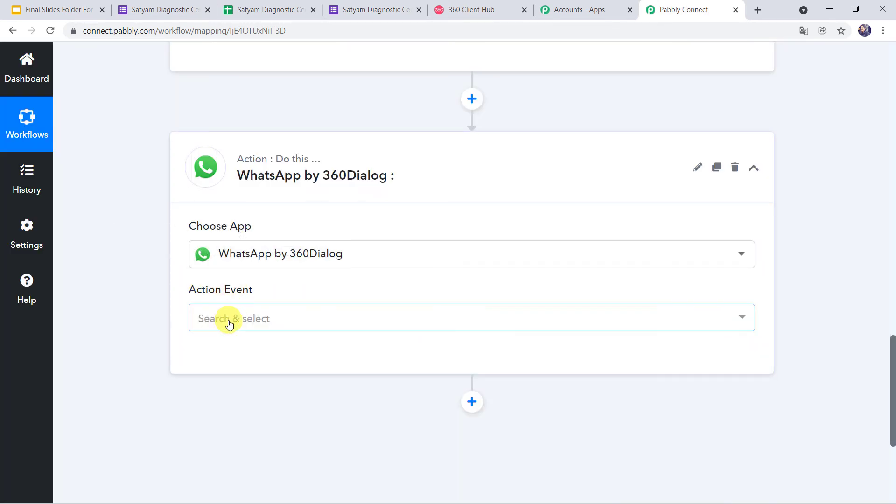
{"action": "left_click", "coordinate": [229, 325]}
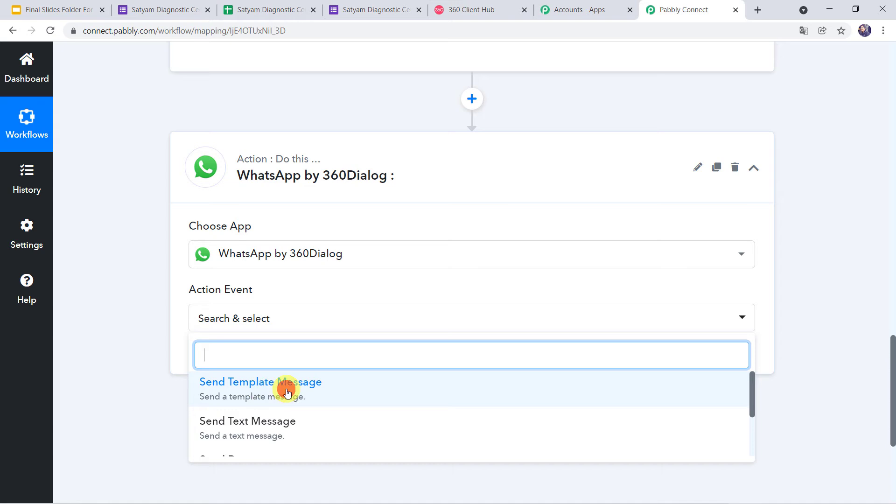
{"action": "left_click", "coordinate": [287, 393]}
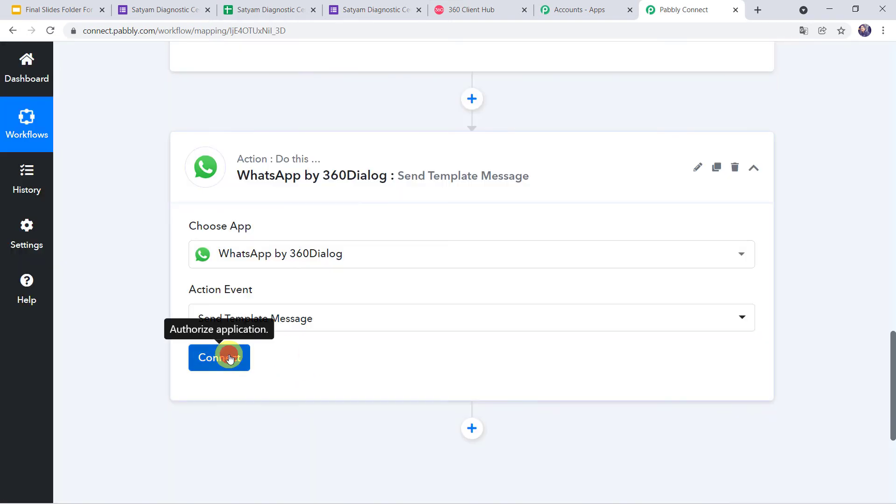
{"action": "left_click", "coordinate": [229, 357]}
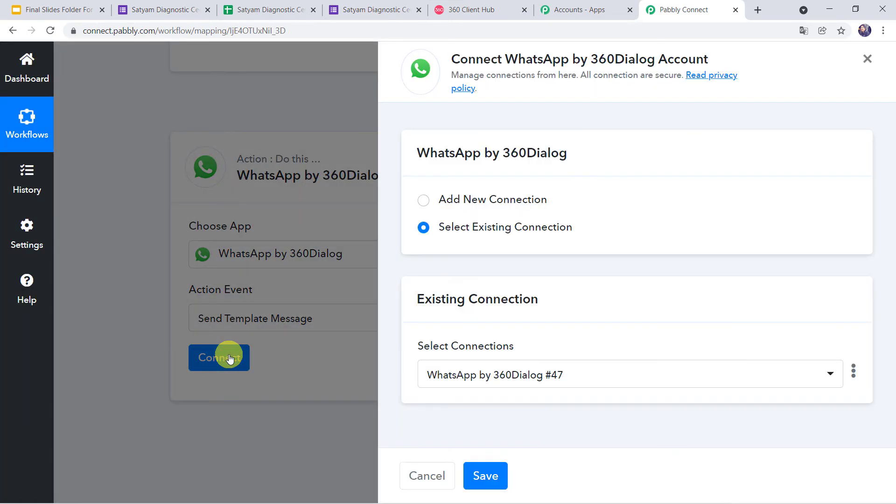
Start a new 360Dialog connection with empty API Key and Domain fields, then switch to 360 Client Hub.
{"action": "left_click", "coordinate": [447, 200]}
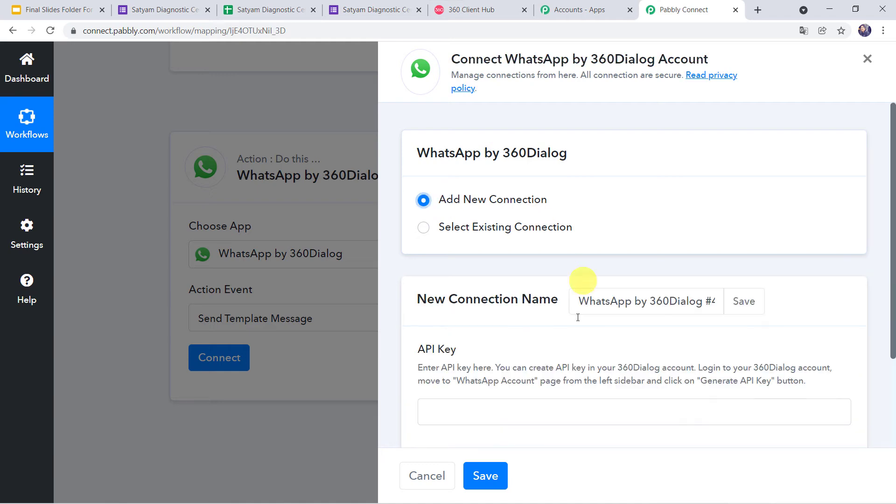
{"action": "scroll", "coordinate": [475, 333], "scroll_direction": "down", "scroll_amount": 3}
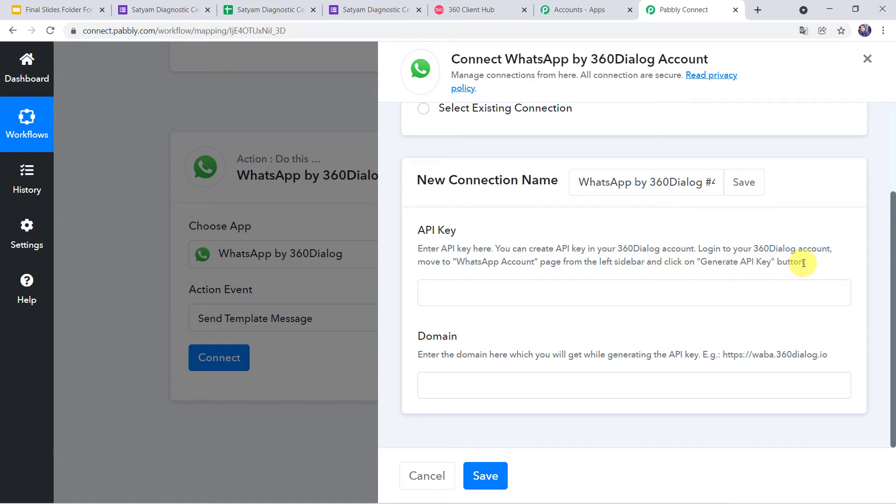
{"action": "left_click", "coordinate": [479, 14]}
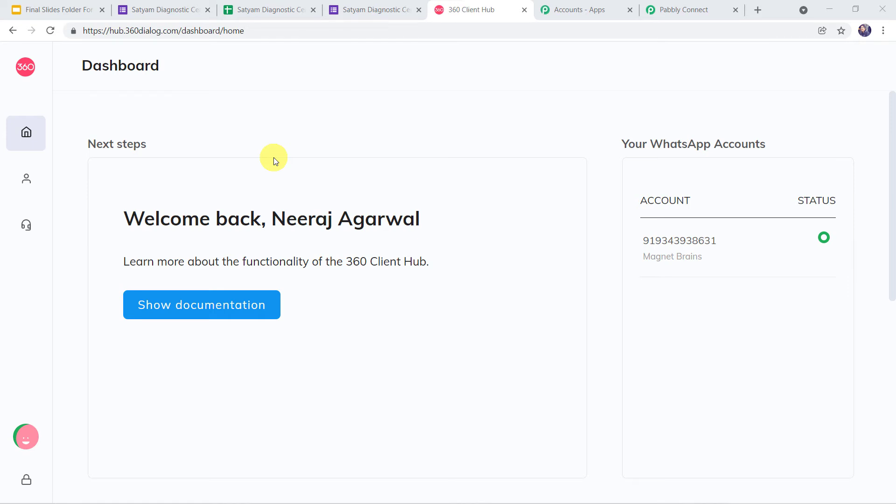
View the connected number on 360 Client Hub's WhatsApp Accounts page, then return to Pabbly Connect.
{"action": "mouse_move", "coordinate": [28, 183]}
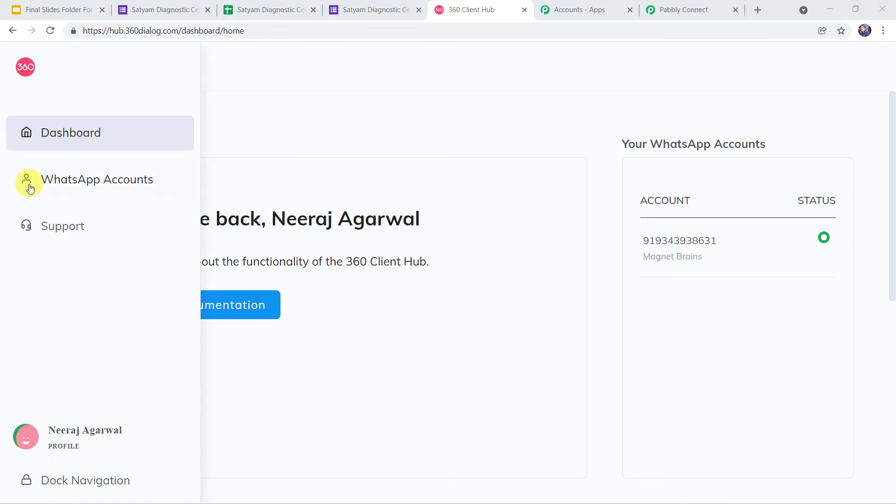
{"action": "left_click", "coordinate": [58, 179]}
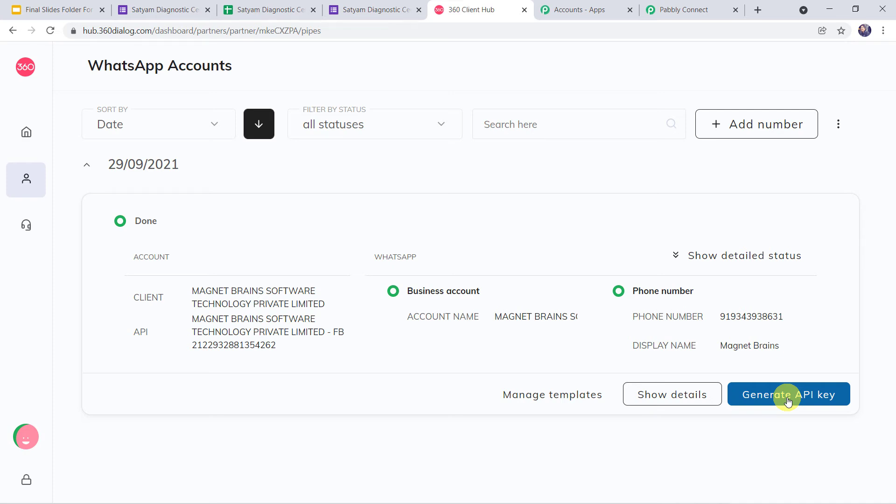
{"action": "left_click", "coordinate": [691, 10]}
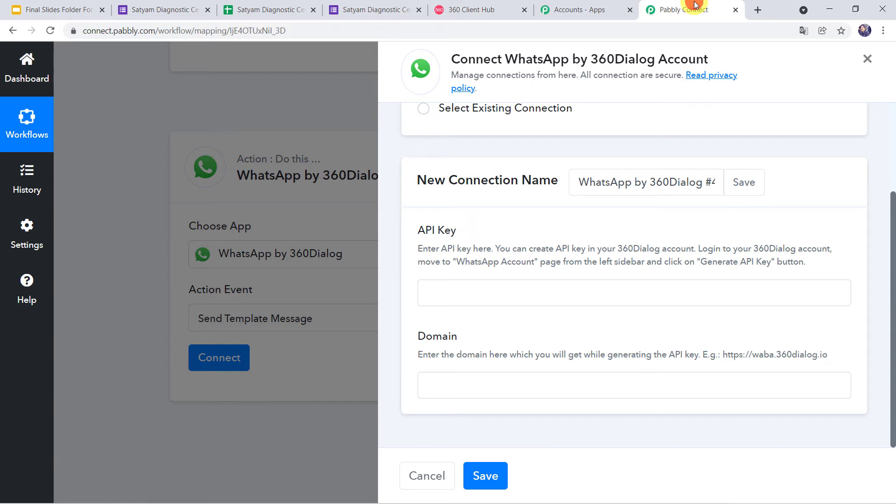
Paste the example domain URL into the Domain field, then switch to existing connection WhatsApp by 360Dialog #47.
{"action": "left_click", "coordinate": [456, 299]}
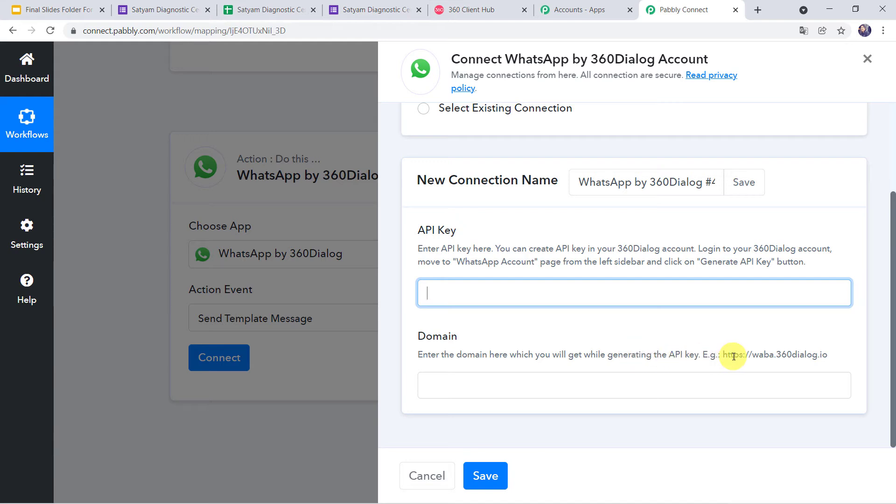
{"action": "left_click_drag", "start_coordinate": [722, 355], "coordinate": [822, 354]}
{"action": "right_click", "coordinate": [822, 354]}
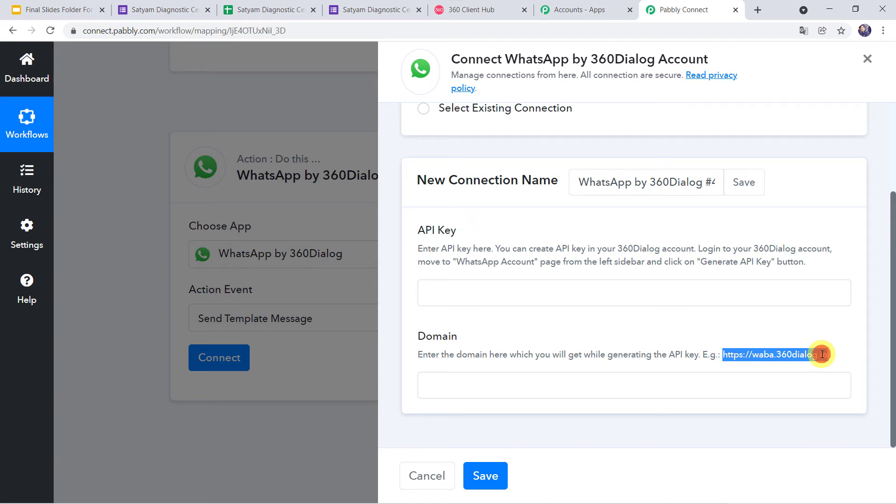
{"action": "left_click", "coordinate": [819, 363]}
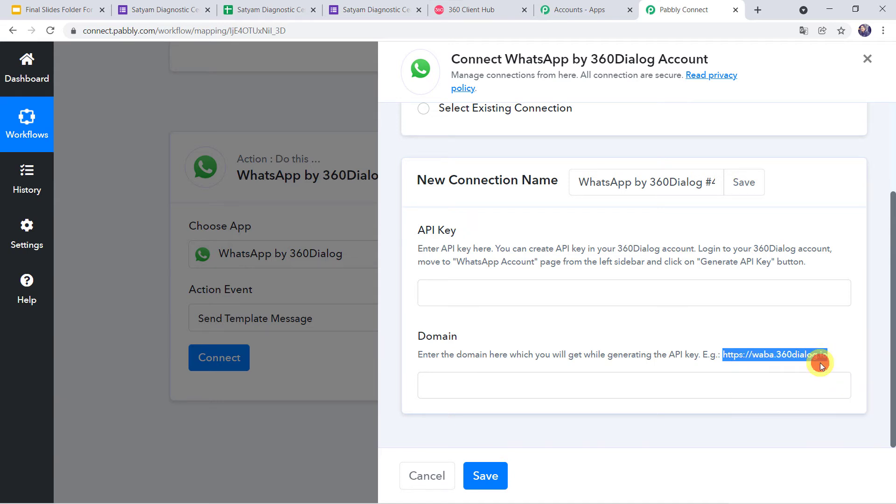
{"action": "left_click", "coordinate": [459, 378]}
{"action": "right_click", "coordinate": [458, 378]}
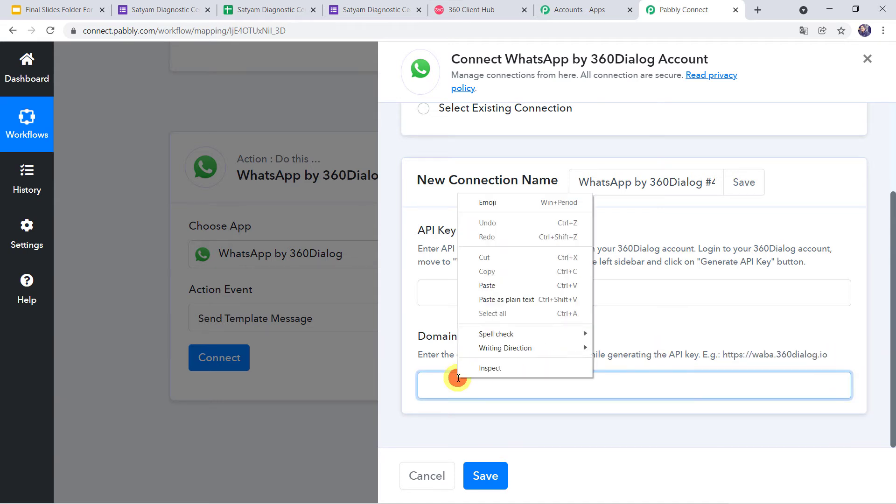
{"action": "left_click", "coordinate": [491, 289]}
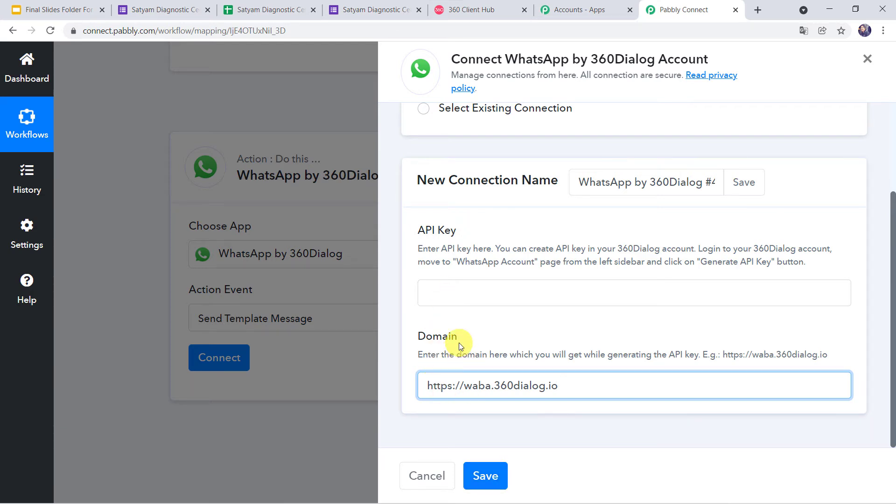
{"action": "scroll", "coordinate": [458, 343], "scroll_direction": "up", "scroll_amount": 1}
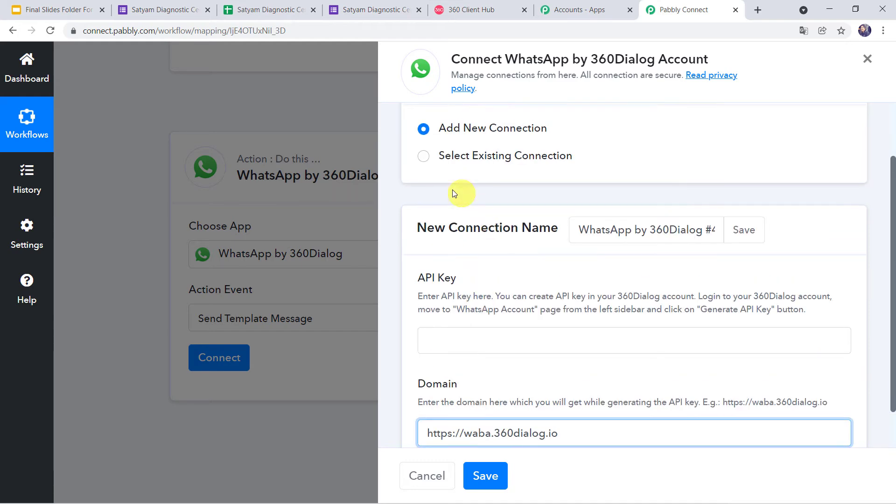
{"action": "left_click", "coordinate": [425, 157]}
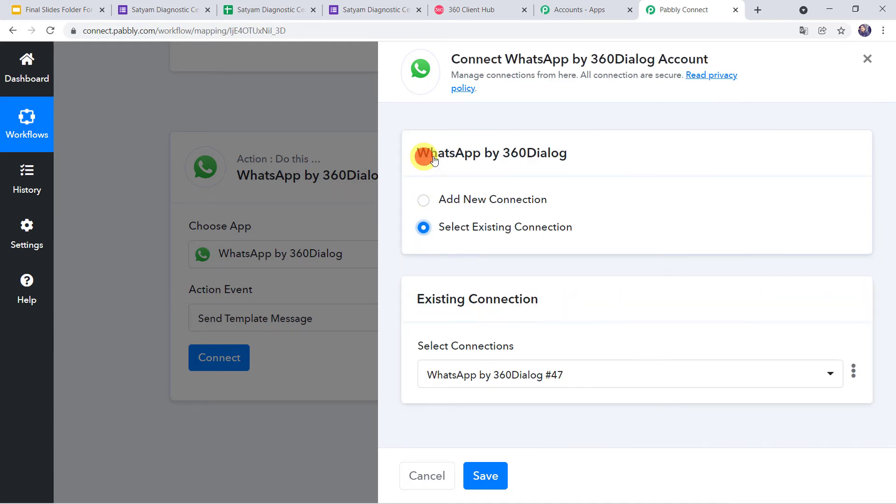
Save the #47 connection to reveal the Template, Namespace and Language Code fields, then return to 360 Client Hub.
{"action": "left_click", "coordinate": [486, 476]}
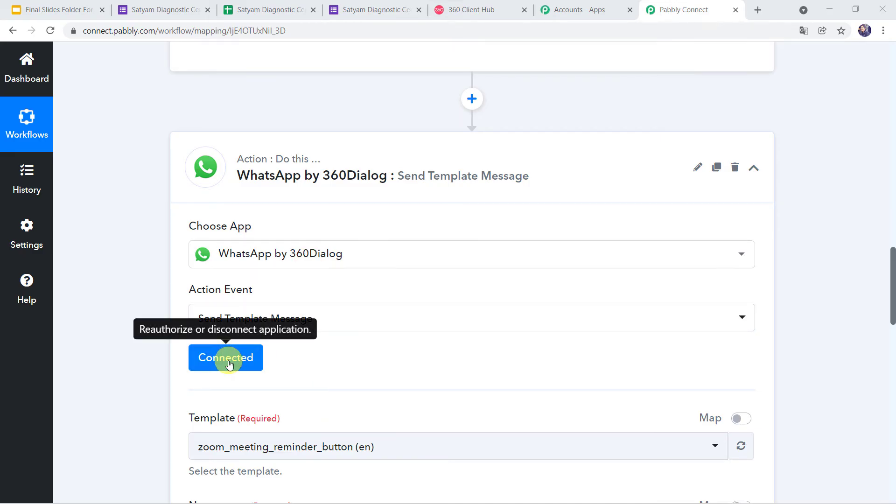
{"action": "scroll", "coordinate": [158, 435], "scroll_direction": "down", "scroll_amount": 5}
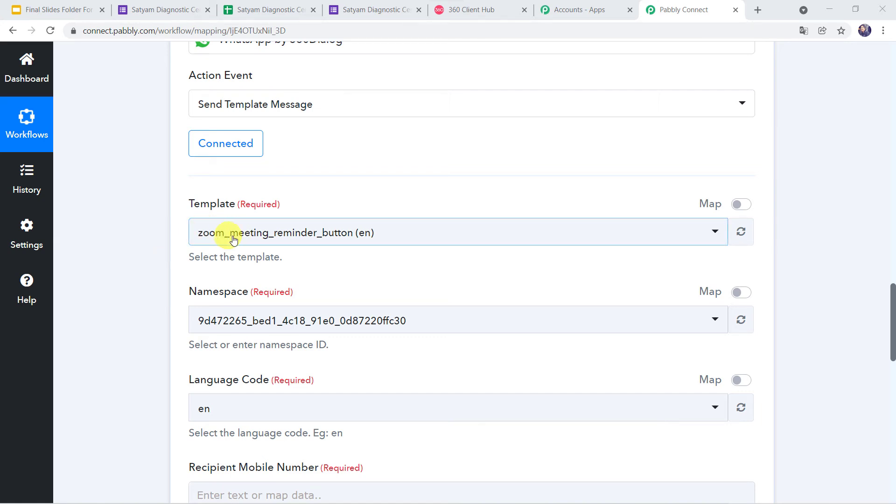
{"action": "left_click", "coordinate": [452, 12]}
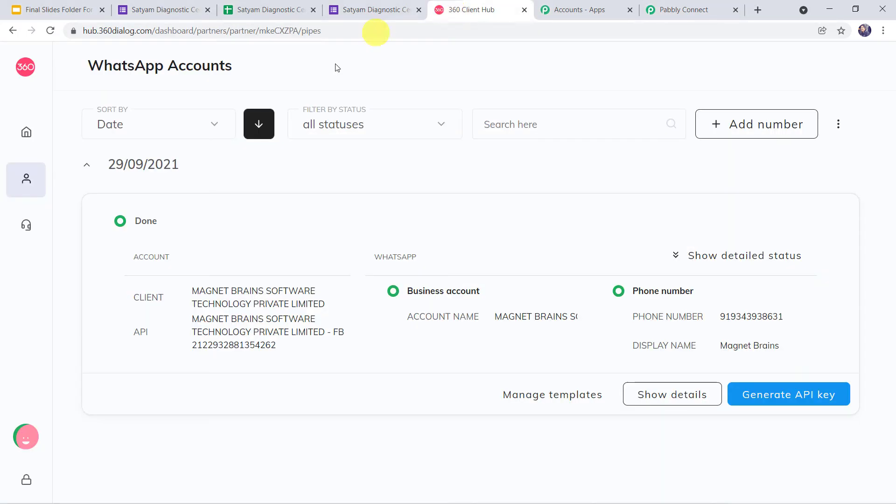
Open the WhatsApp account's message templates list and scroll through it.
{"action": "left_click", "coordinate": [554, 398]}
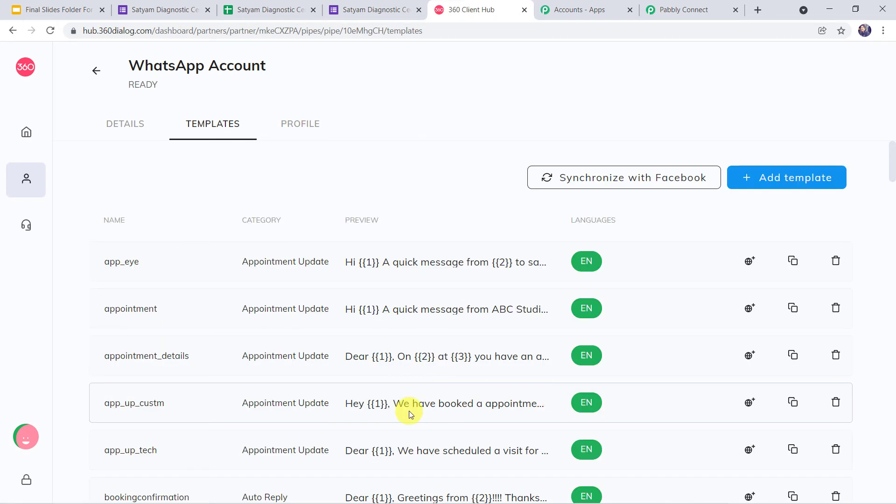
{"action": "scroll", "coordinate": [409, 413], "scroll_direction": "down", "scroll_amount": 5}
{"action": "scroll", "coordinate": [408, 410], "scroll_direction": "down", "scroll_amount": 6}
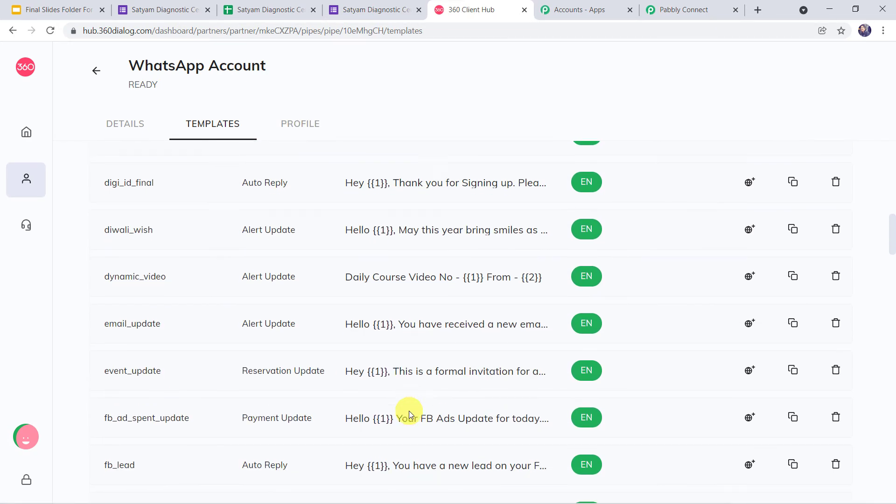
{"action": "scroll", "coordinate": [408, 410], "scroll_direction": "up", "scroll_amount": 8}
{"action": "scroll", "coordinate": [409, 410], "scroll_direction": "up", "scroll_amount": 4}
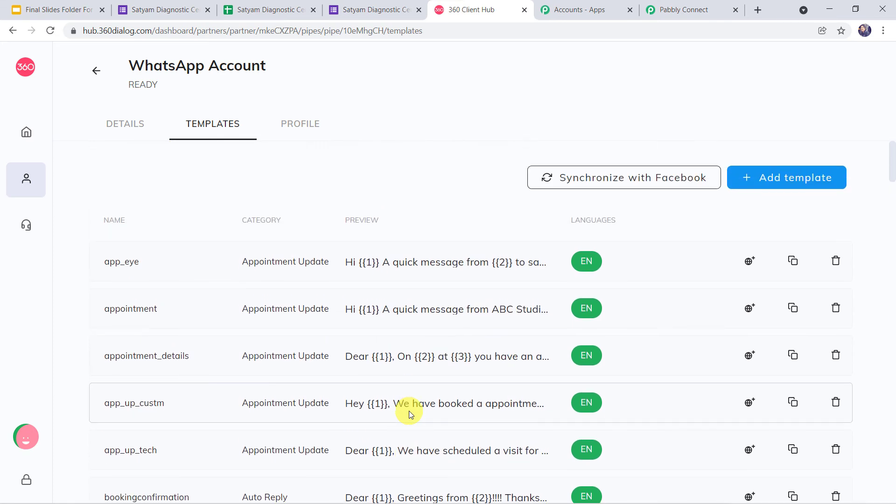
Browse the New template form's Category, Language and Template type options, then close it unsaved.
{"action": "left_click", "coordinate": [778, 182]}
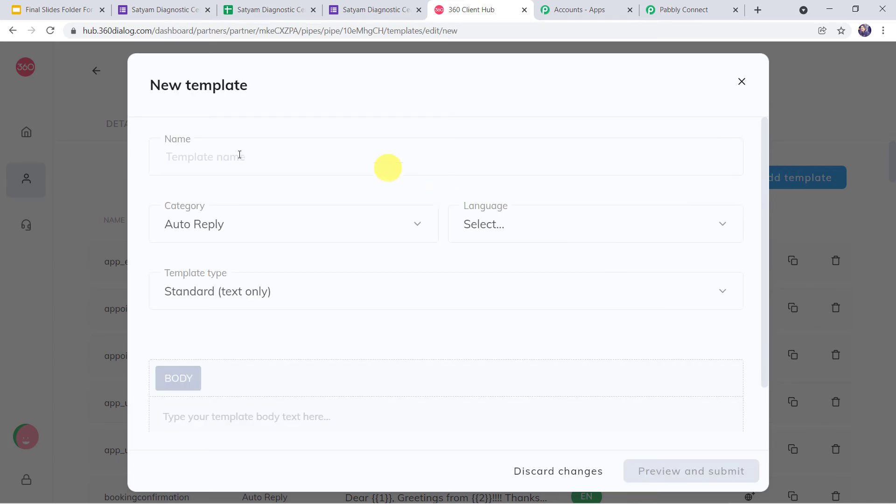
{"action": "left_click", "coordinate": [231, 154]}
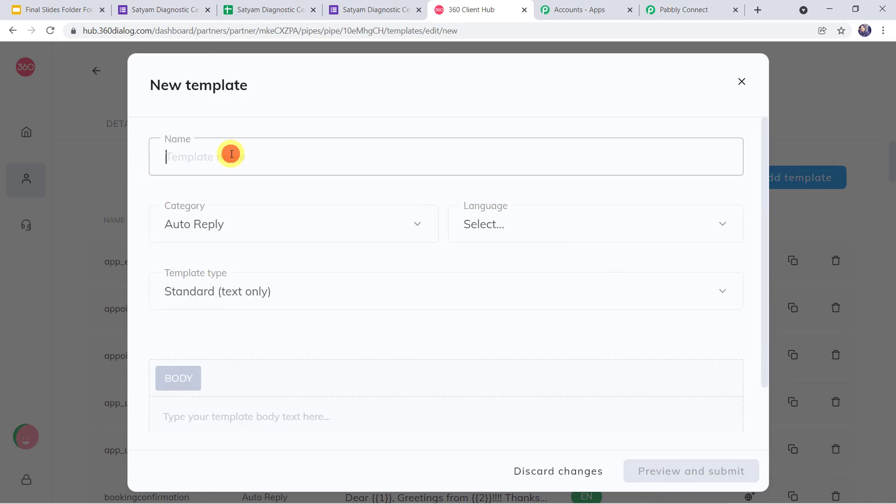
{"action": "left_click", "coordinate": [232, 228]}
{"action": "scroll", "coordinate": [262, 332], "scroll_direction": "down", "scroll_amount": 5}
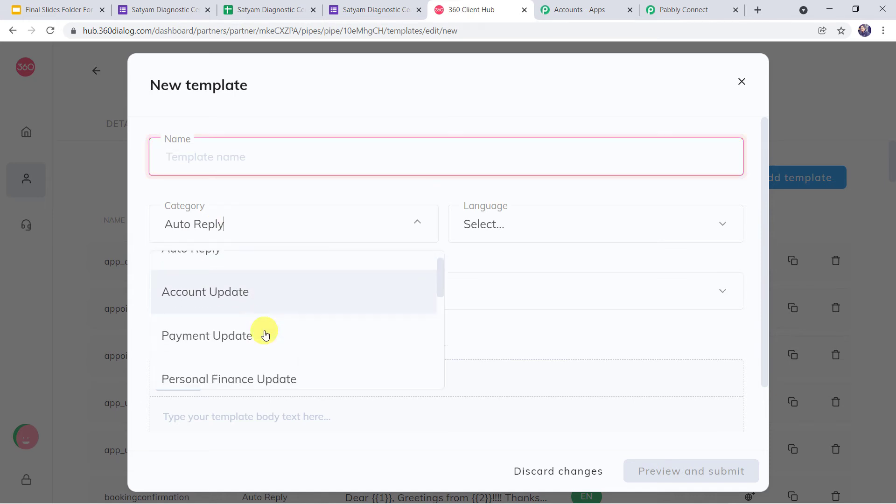
{"action": "scroll", "coordinate": [265, 334], "scroll_direction": "down", "scroll_amount": 5}
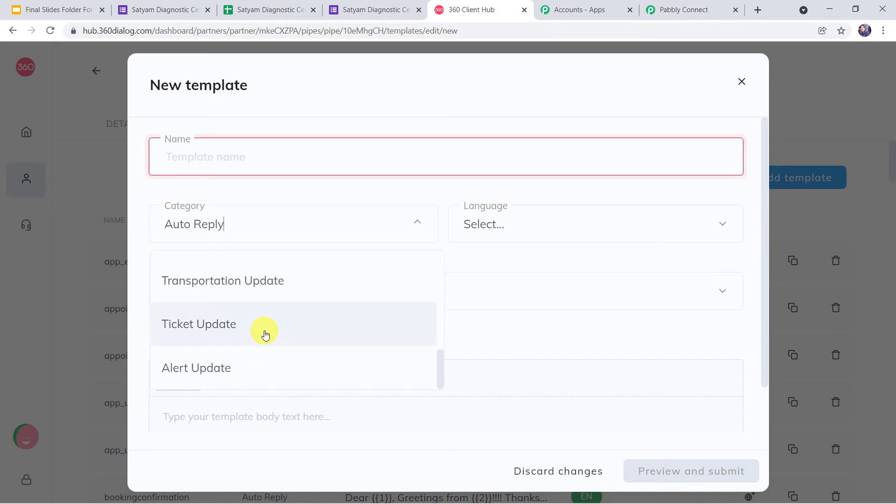
{"action": "left_click", "coordinate": [513, 226]}
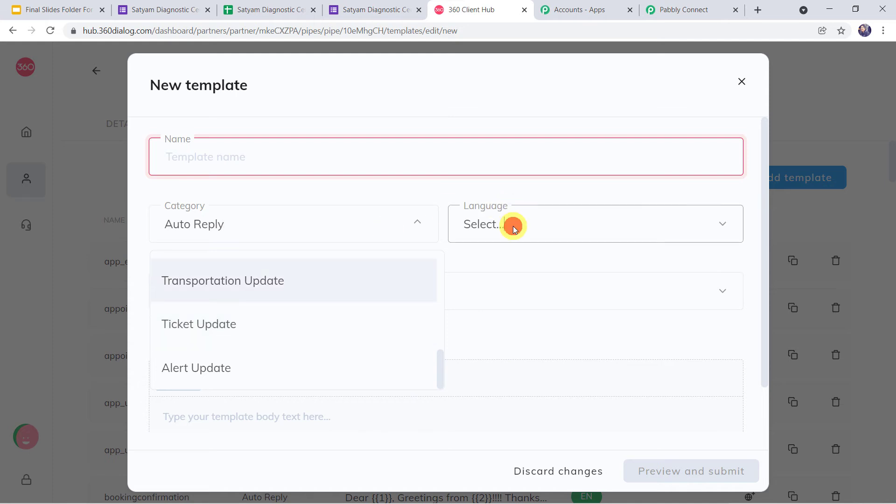
{"action": "left_click", "coordinate": [513, 226]}
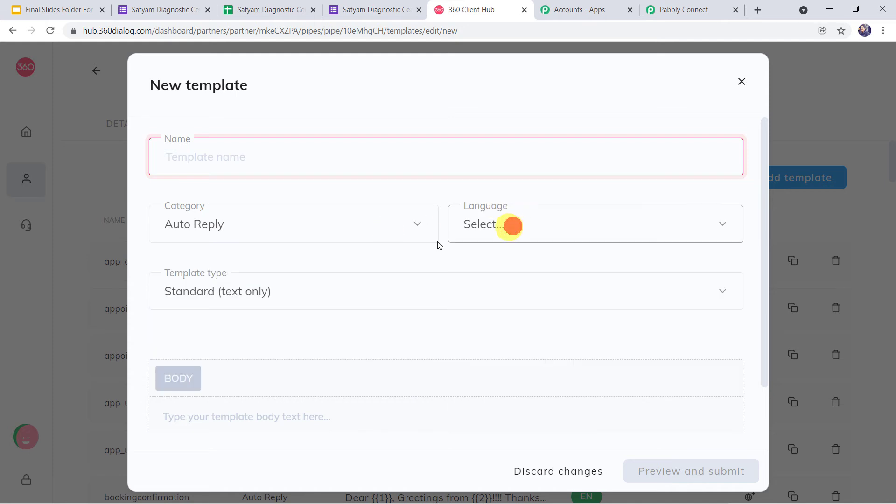
{"action": "left_click", "coordinate": [289, 287]}
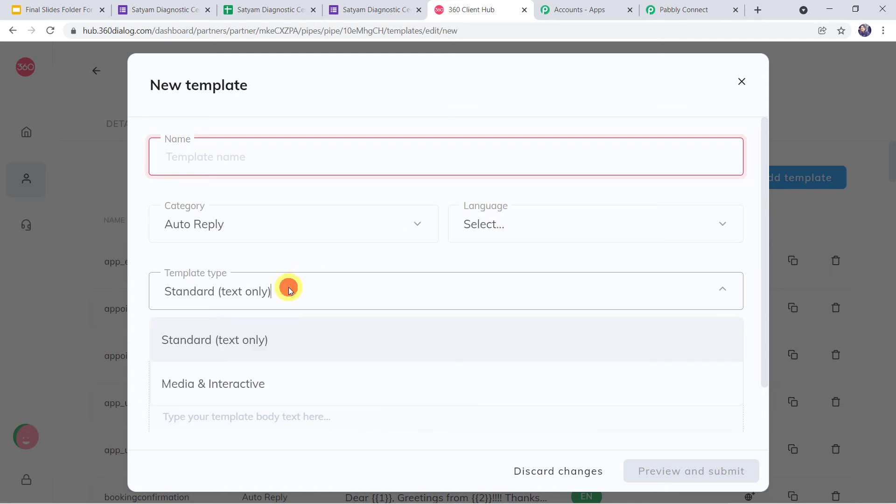
{"action": "left_click", "coordinate": [289, 287]}
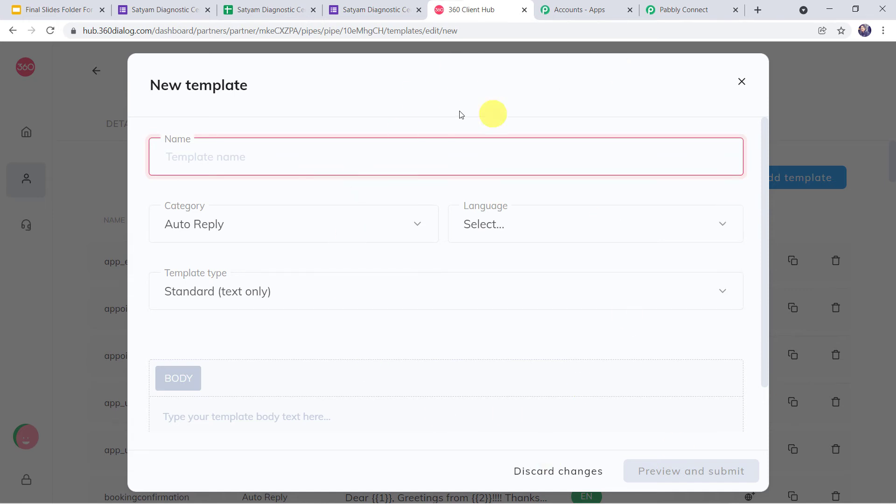
{"action": "left_click", "coordinate": [742, 82]}
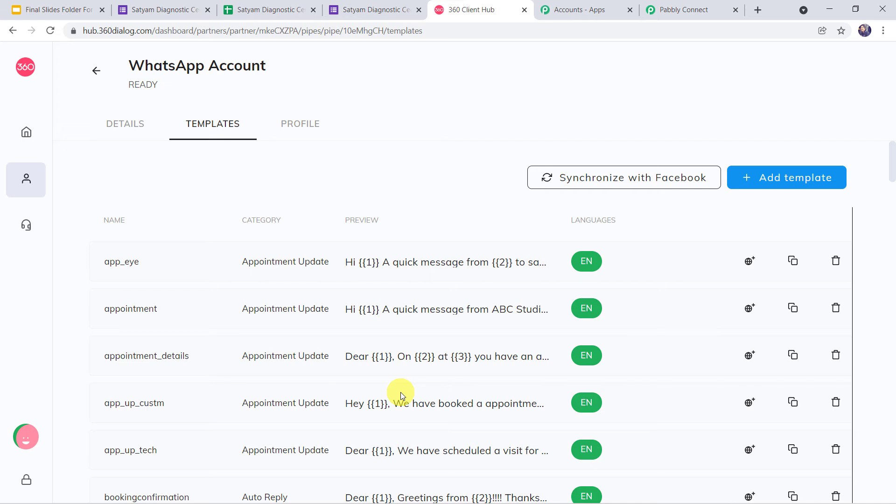
Open the preview of the approved hotel_feedback template.
{"action": "left_click", "coordinate": [416, 169]}
{"action": "scroll", "coordinate": [373, 378], "scroll_direction": "down", "scroll_amount": 1}
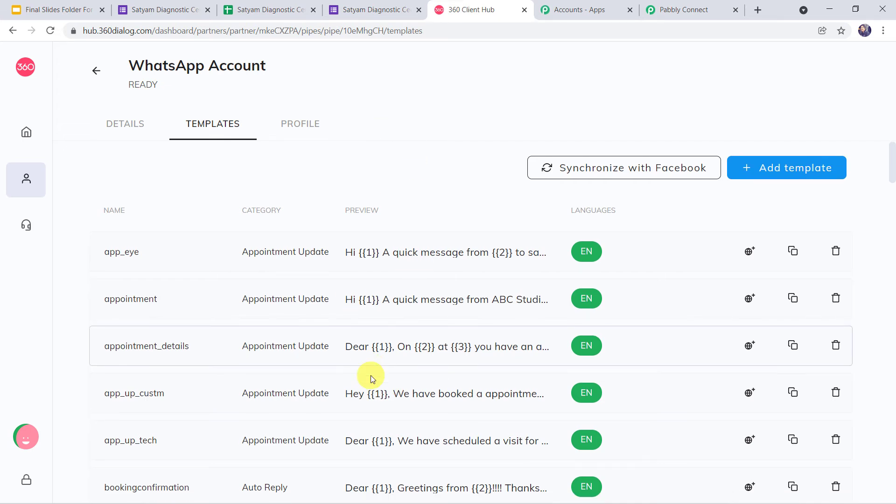
{"action": "scroll", "coordinate": [372, 378], "scroll_direction": "down", "scroll_amount": 10}
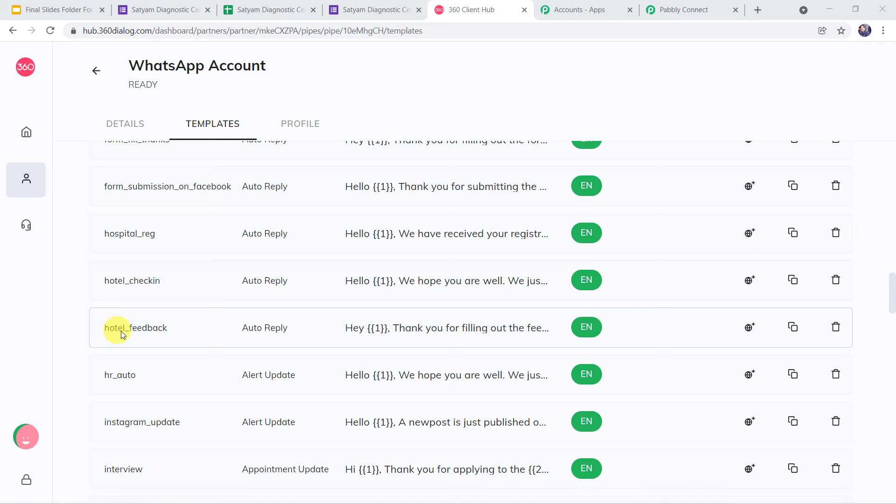
{"action": "left_click", "coordinate": [448, 331]}
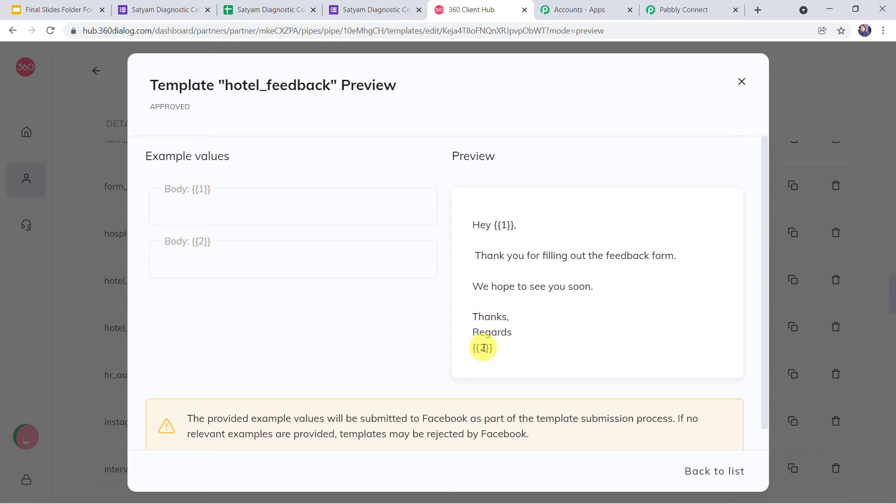
Fill the {{2}} body example value with 'Satyam Diagnostic' to see it in the preview.
{"action": "left_click", "coordinate": [500, 225]}
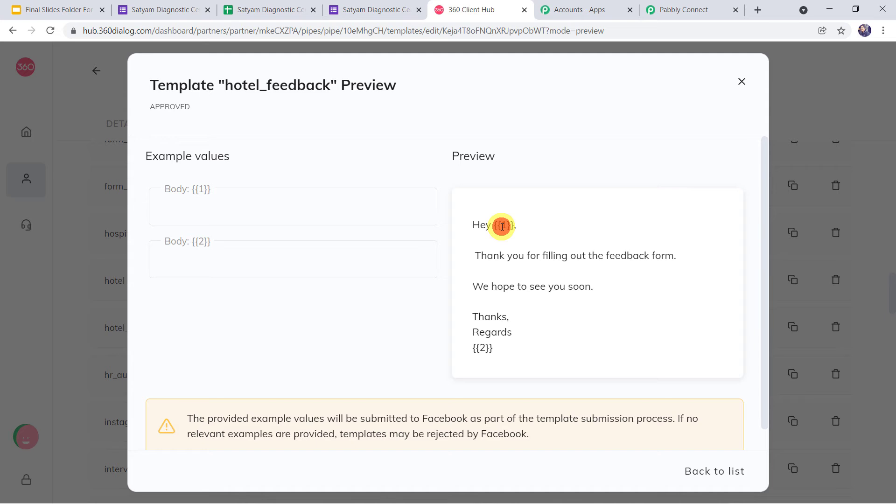
{"action": "left_click", "coordinate": [309, 206]}
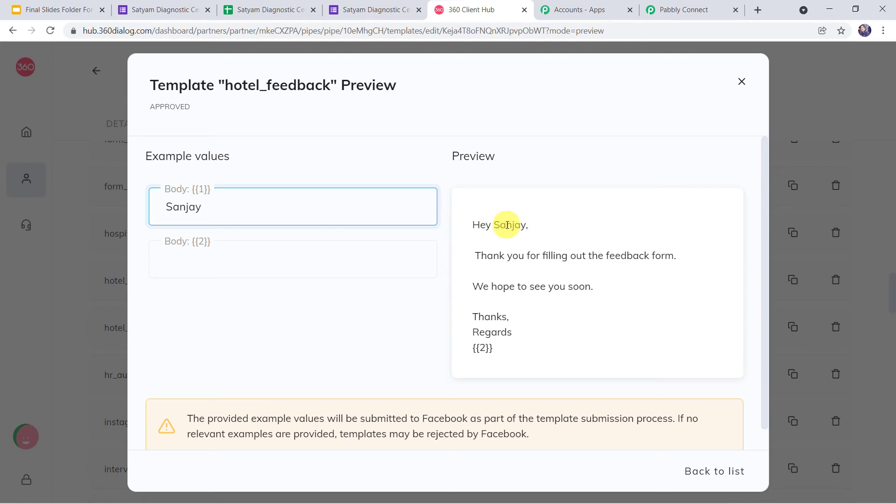
{"action": "left_click", "coordinate": [481, 350]}
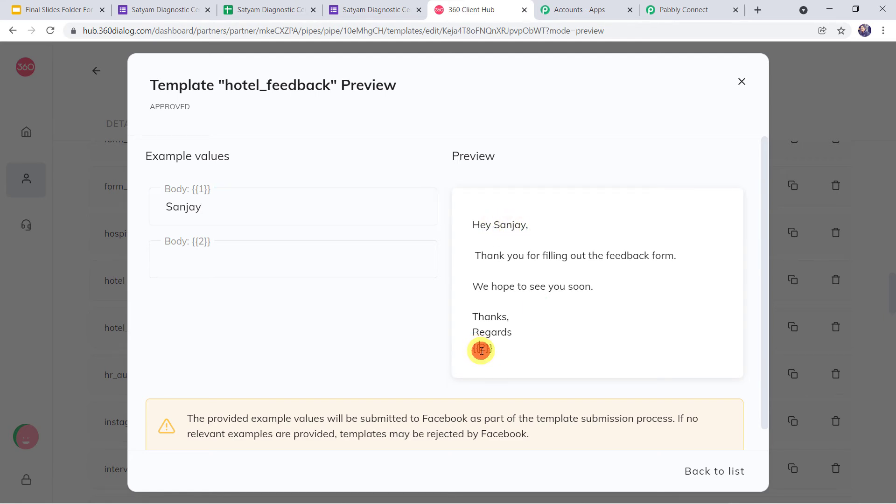
{"action": "left_click", "coordinate": [215, 254]}
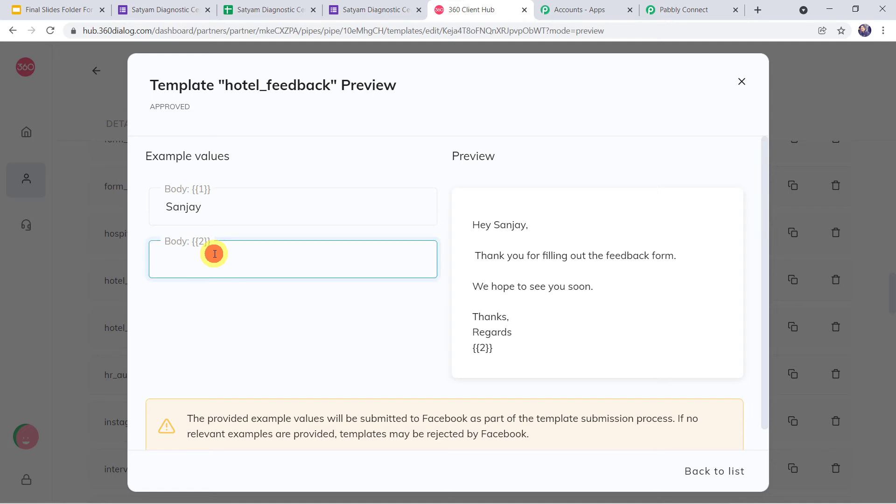
{"action": "type", "text": "Satyam"}
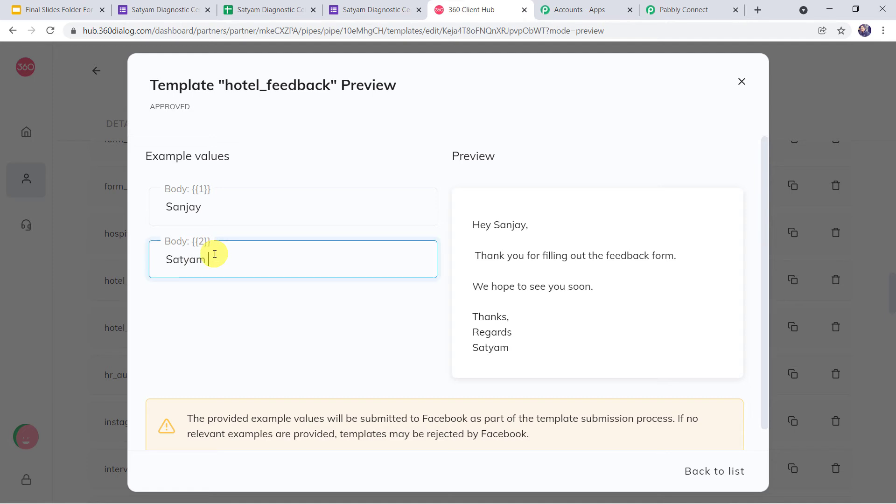
{"action": "type", "text": " Diagnostic Centre"}
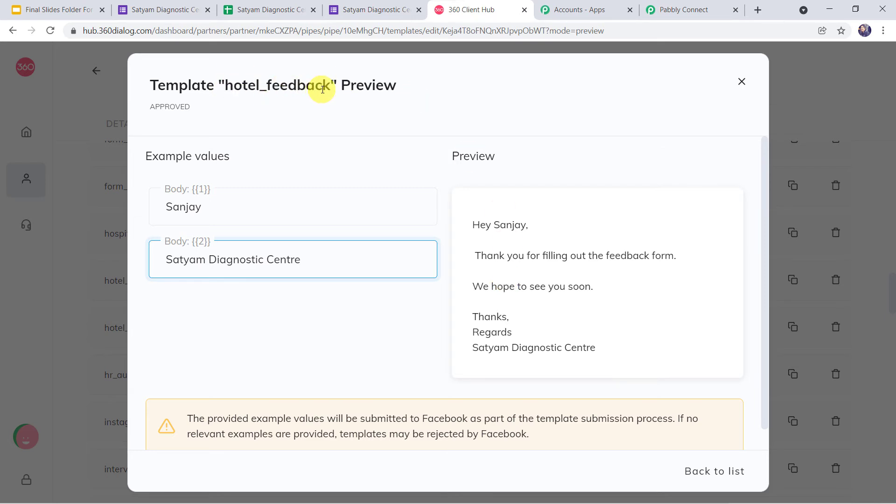
Choose the hotel_feedback (en) template for the WhatsApp step by searching 'hot'.
{"action": "left_click", "coordinate": [685, 8]}
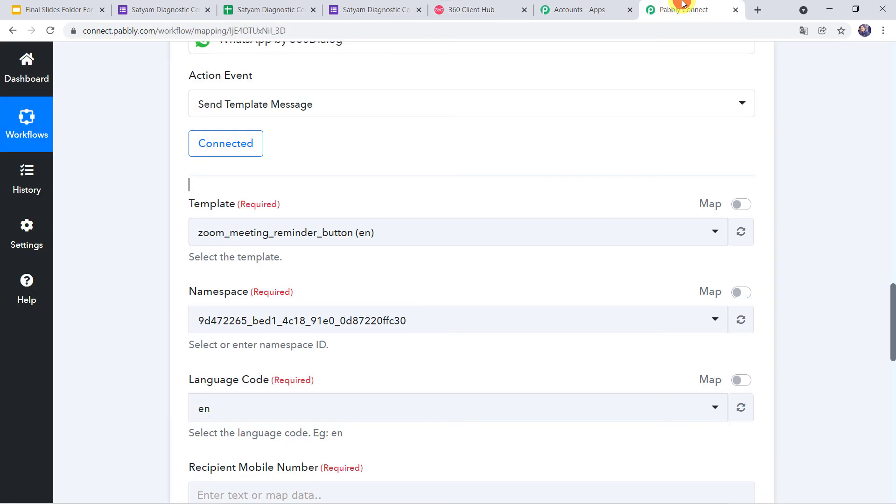
{"action": "left_click", "coordinate": [242, 234]}
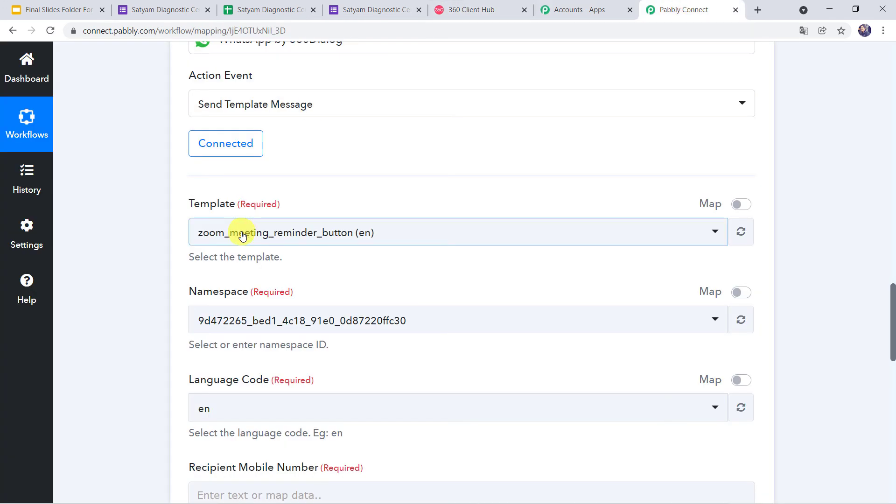
{"action": "left_click", "coordinate": [242, 234]}
{"action": "type", "text": "hot"}
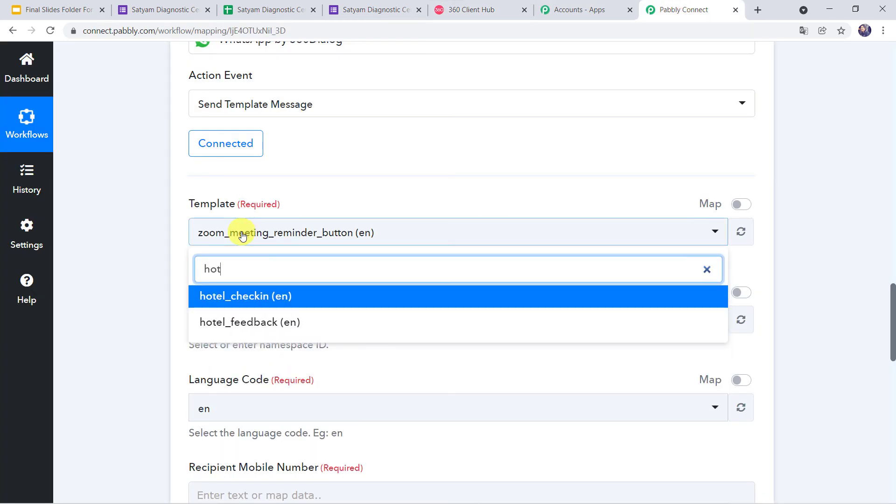
{"action": "left_click", "coordinate": [251, 321]}
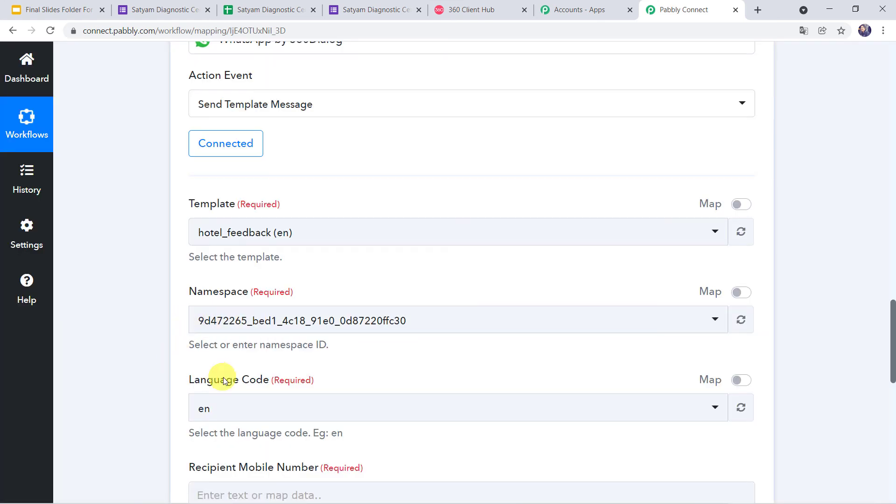
Map the Google Forms Mobile Number answer into the Recipient Mobile Number field.
{"action": "scroll", "coordinate": [196, 400], "scroll_direction": "down", "scroll_amount": 5}
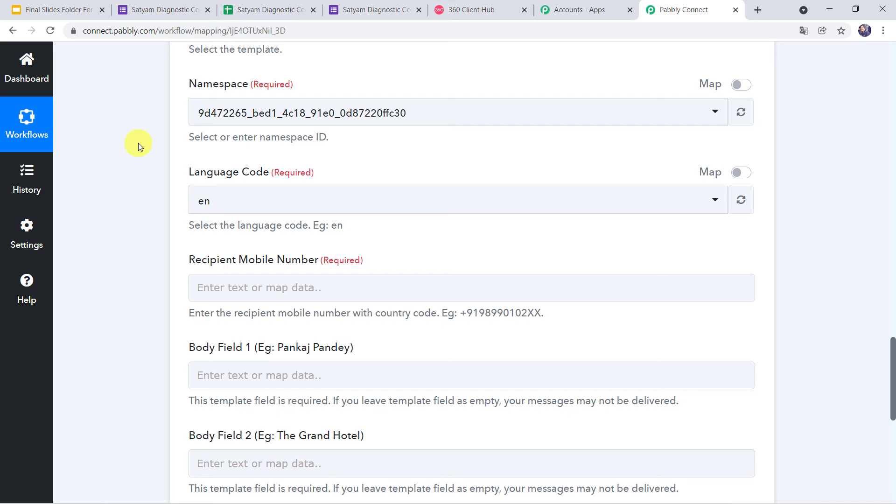
{"action": "scroll", "coordinate": [139, 143], "scroll_direction": "up", "scroll_amount": 15}
{"action": "scroll", "coordinate": [138, 143], "scroll_direction": "up", "scroll_amount": 3}
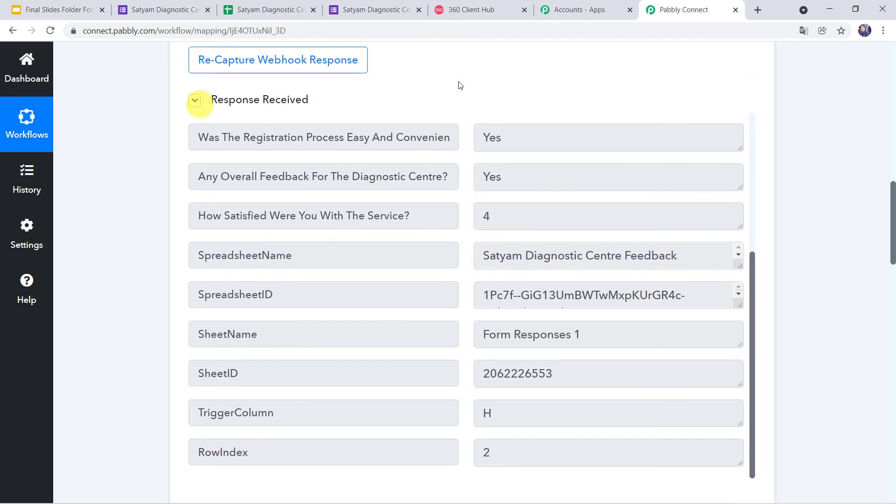
{"action": "scroll", "coordinate": [548, 148], "scroll_direction": "up", "scroll_amount": 5}
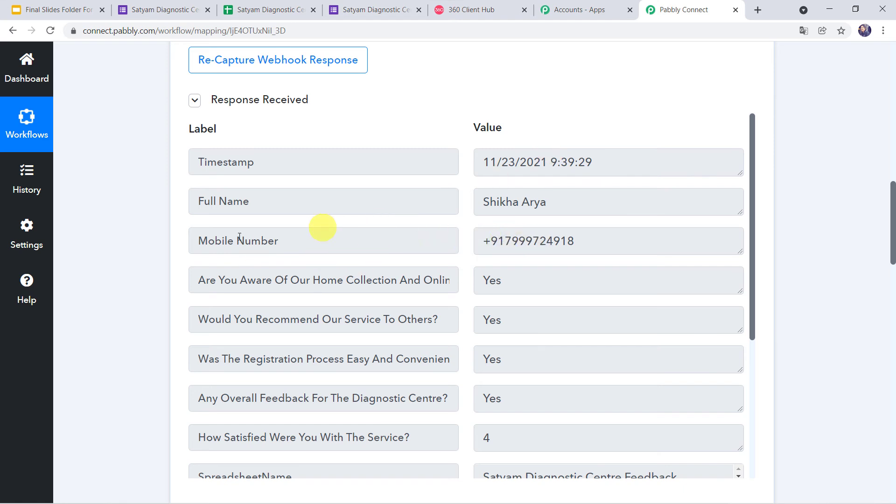
{"action": "scroll", "coordinate": [90, 310], "scroll_direction": "down", "scroll_amount": 15}
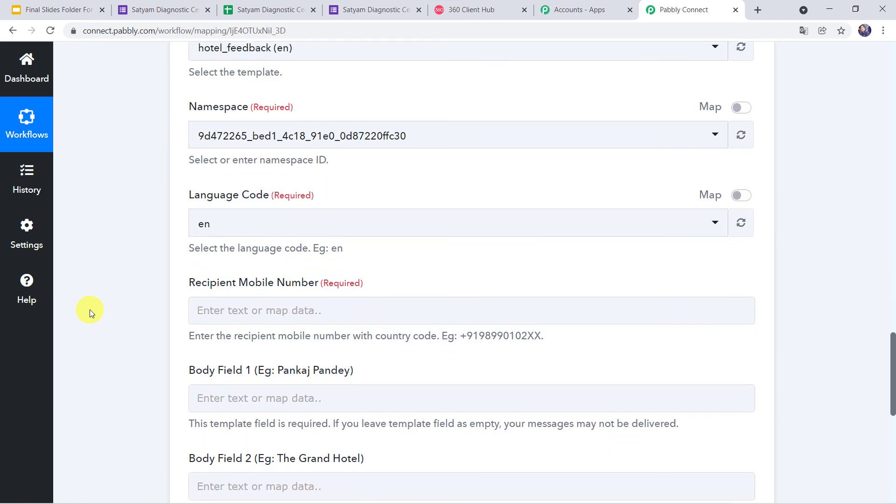
{"action": "left_click", "coordinate": [231, 304]}
{"action": "left_click", "coordinate": [231, 302]}
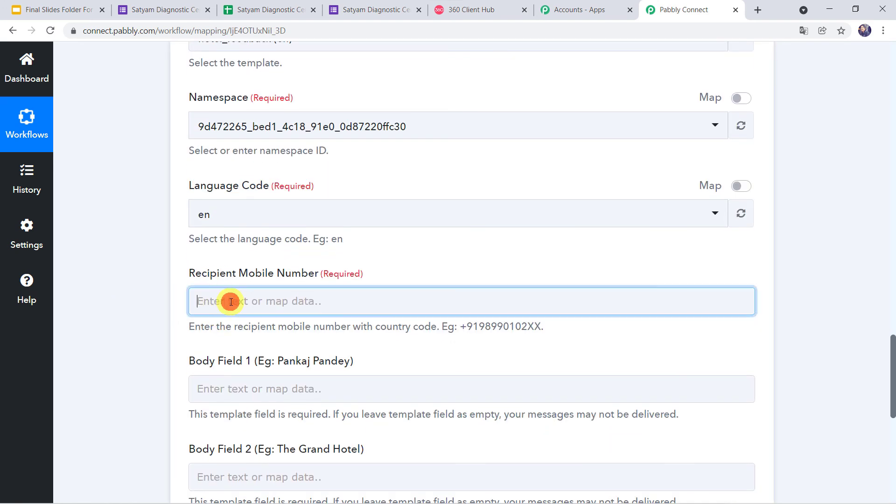
{"action": "scroll", "coordinate": [136, 324], "scroll_direction": "down", "scroll_amount": 3}
{"action": "left_click", "coordinate": [276, 306]}
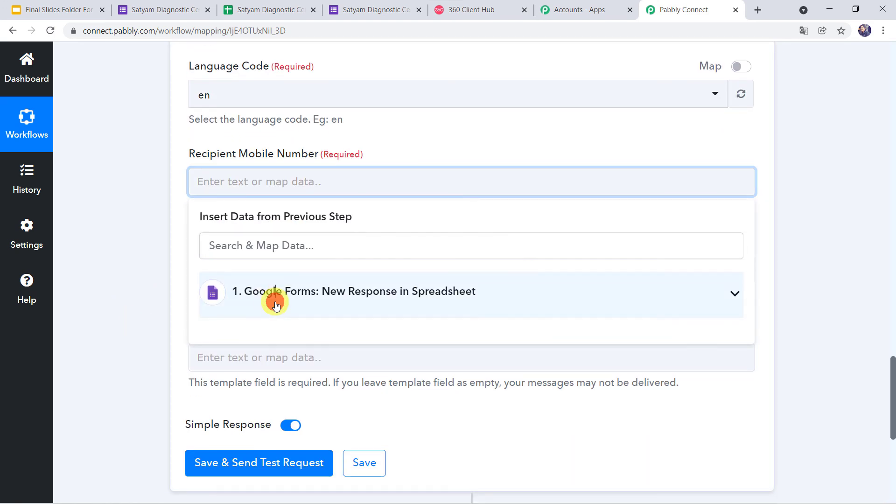
{"action": "scroll", "coordinate": [155, 368], "scroll_direction": "down", "scroll_amount": 1}
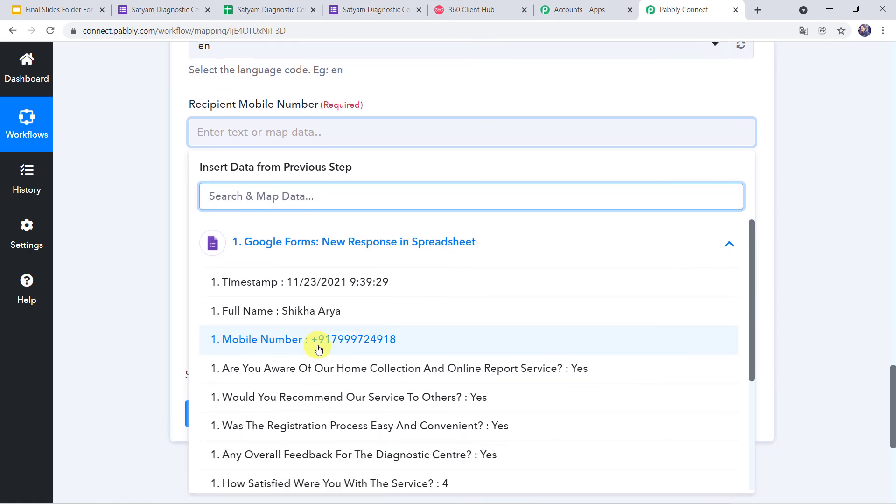
{"action": "left_click", "coordinate": [308, 347]}
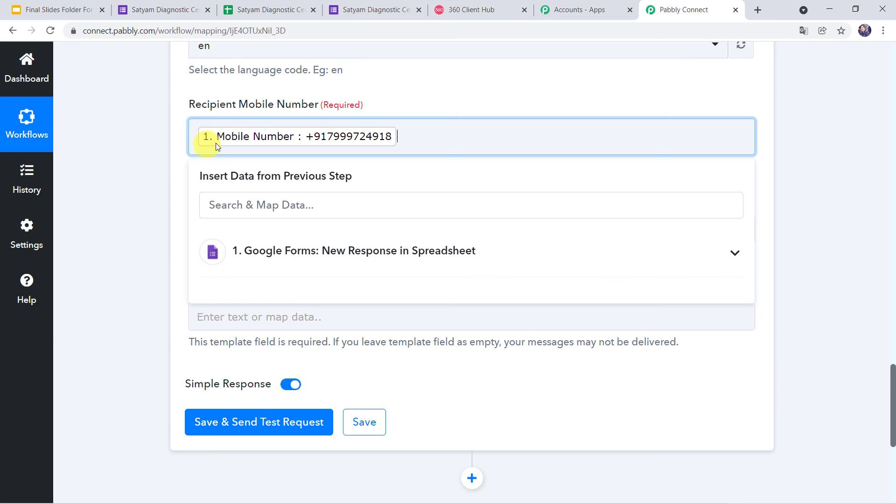
Recheck the recipient field's mapped data, then move to the Google Form page.
{"action": "left_click", "coordinate": [139, 147]}
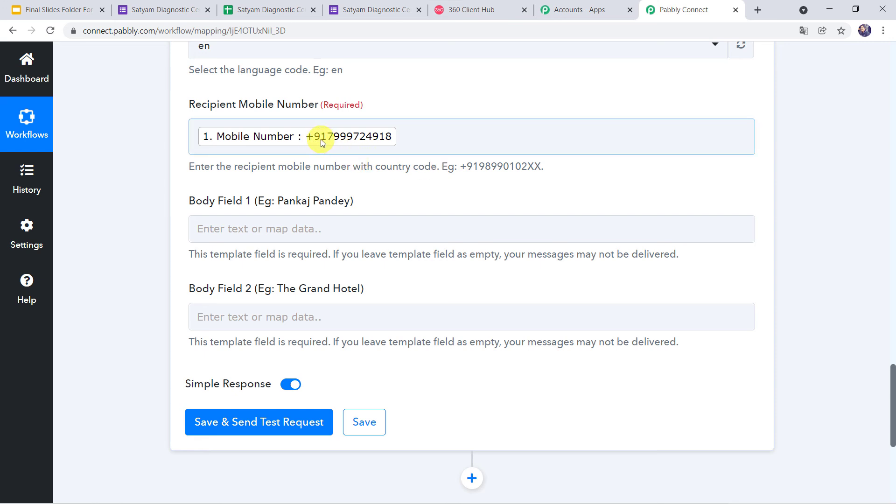
{"action": "left_click", "coordinate": [199, 139]}
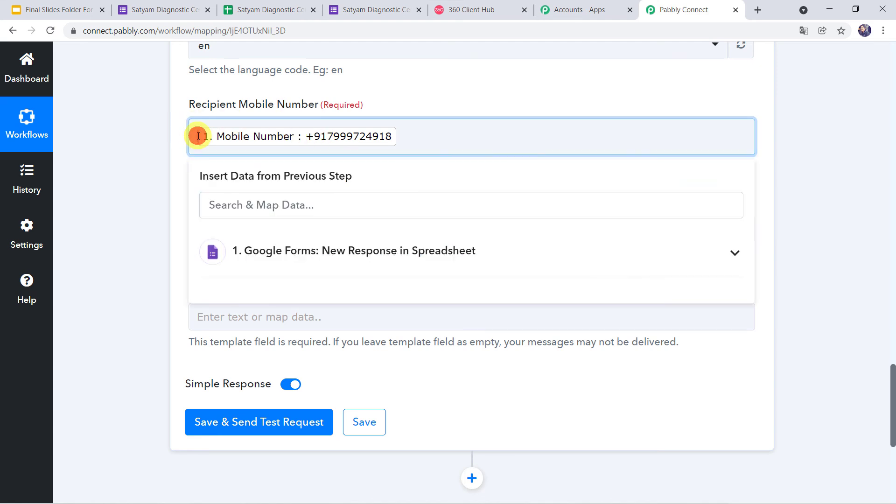
{"action": "left_click", "coordinate": [153, 145]}
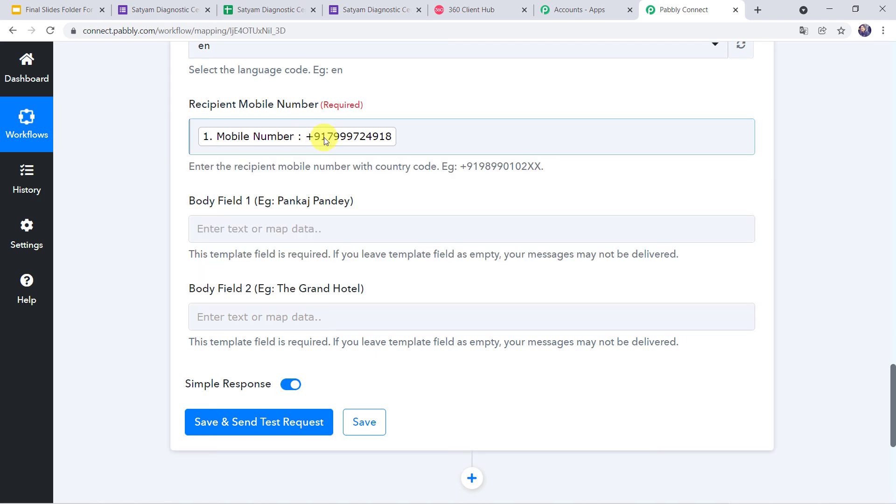
{"action": "left_click", "coordinate": [195, 136]}
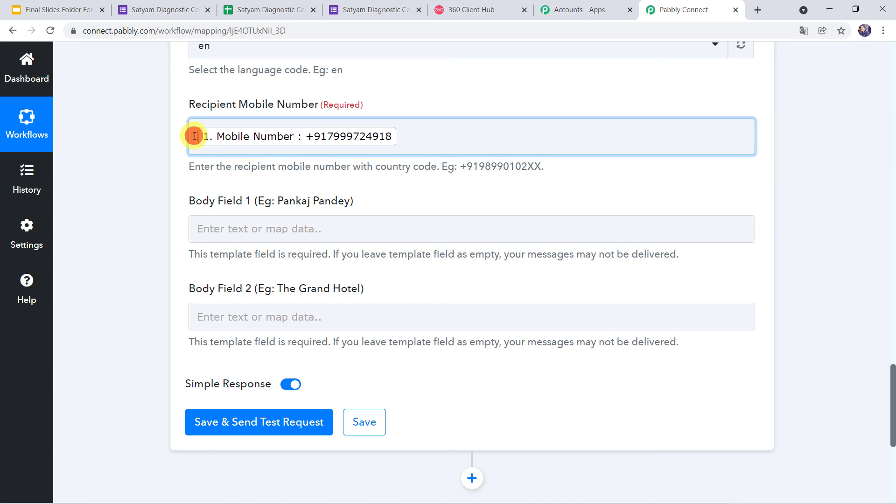
{"action": "left_click", "coordinate": [162, 158]}
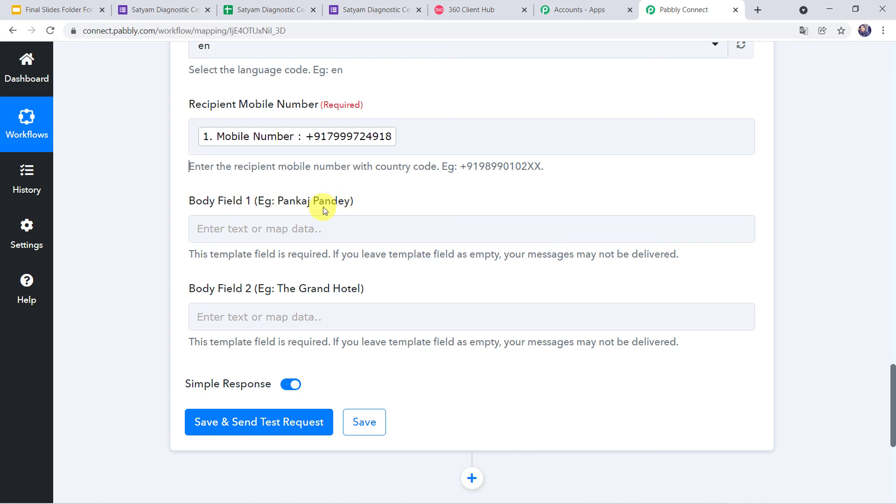
{"action": "left_click", "coordinate": [372, 8]}
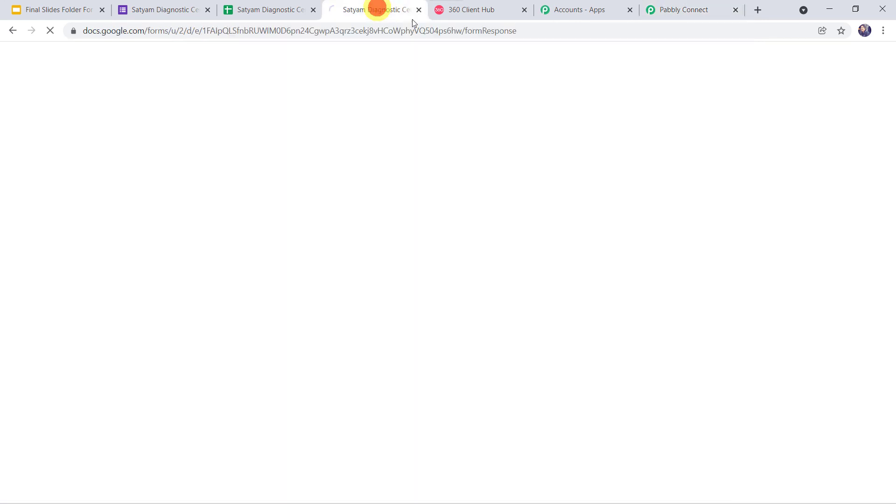
Map the form's Full Name answer into Body Field 1.
{"action": "left_click", "coordinate": [449, 11]}
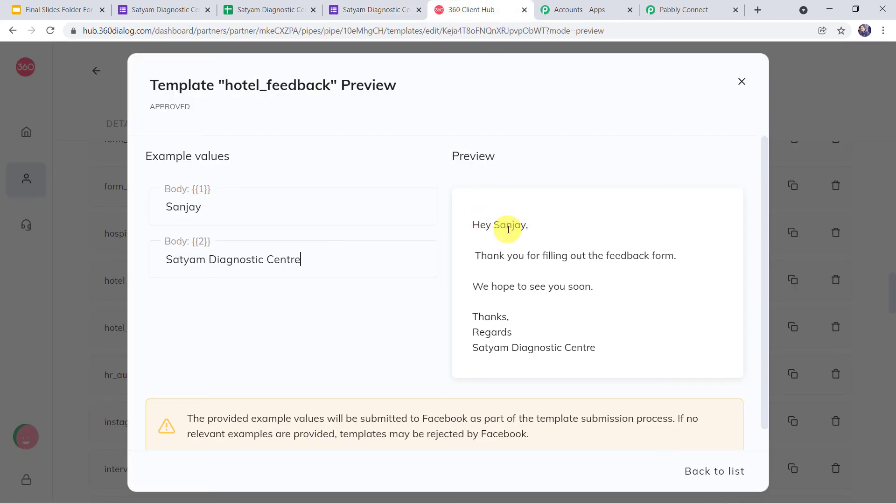
{"action": "key", "text": "ctrl+9"}
{"action": "left_click", "coordinate": [254, 234]}
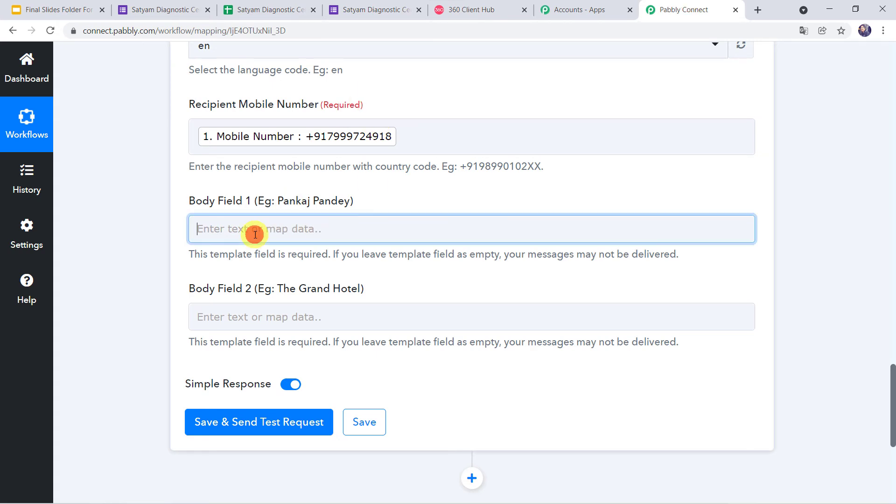
{"action": "left_click", "coordinate": [280, 340]}
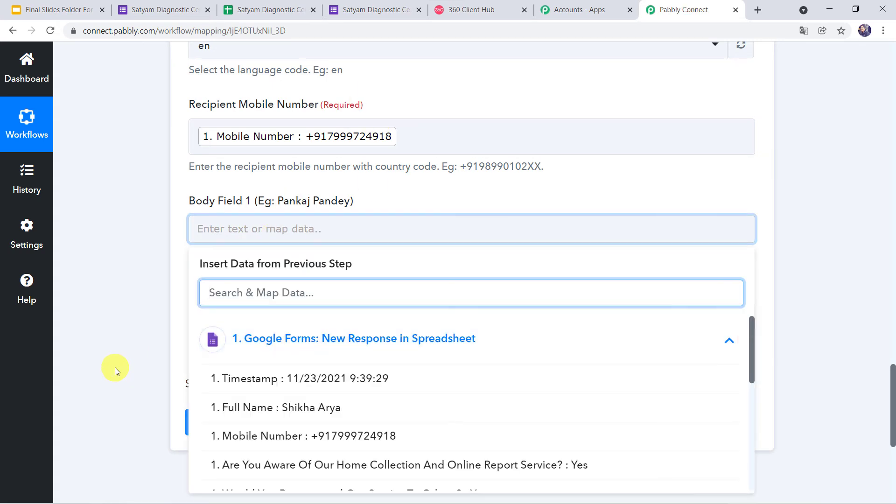
{"action": "left_click", "coordinate": [316, 409]}
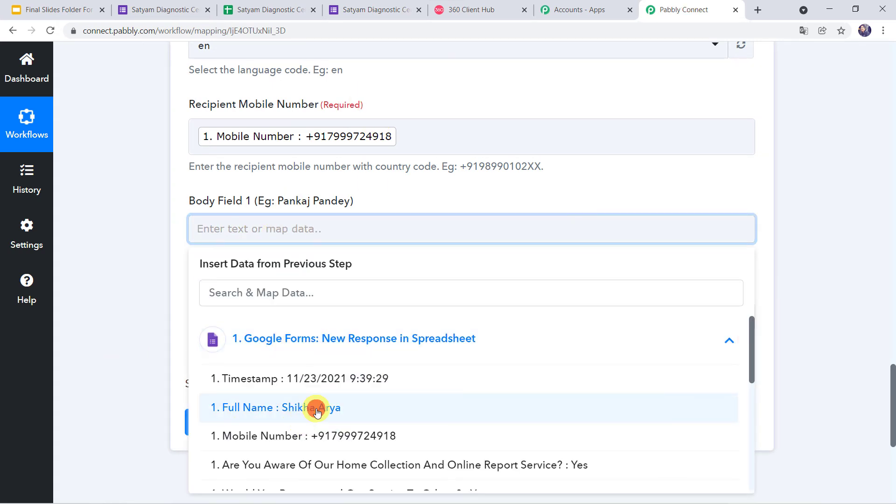
{"action": "left_click", "coordinate": [115, 348]}
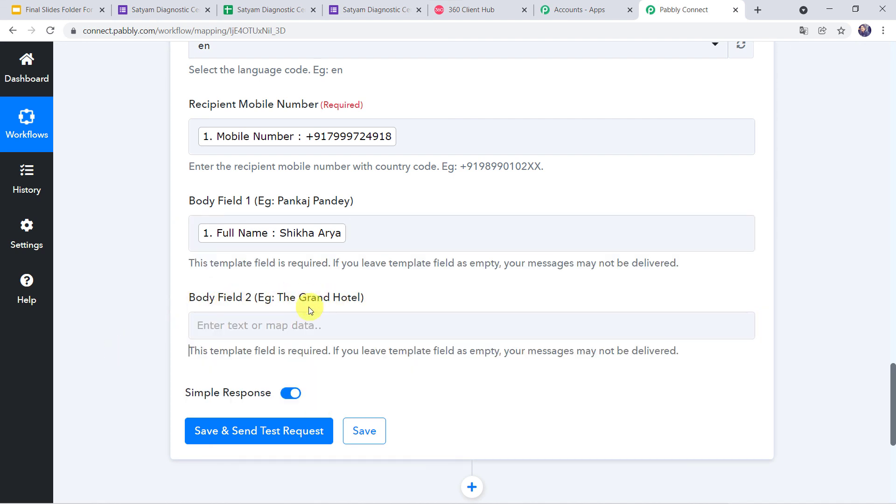
Copy 'Satyam Diagnostic Centre' from the 360 Hub preview into Body Field 2.
{"action": "left_click", "coordinate": [448, 10]}
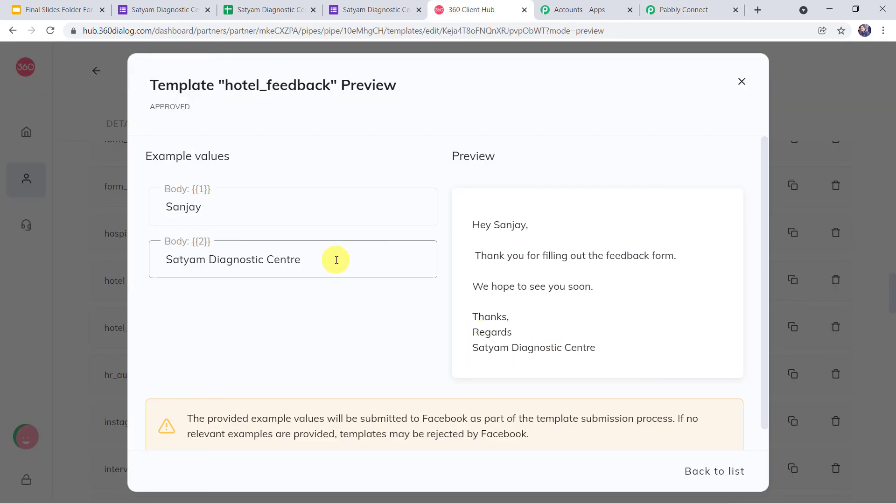
{"action": "left_click_drag", "start_coordinate": [335, 260], "coordinate": [6, 256]}
{"action": "key", "text": "ctrl+c"}
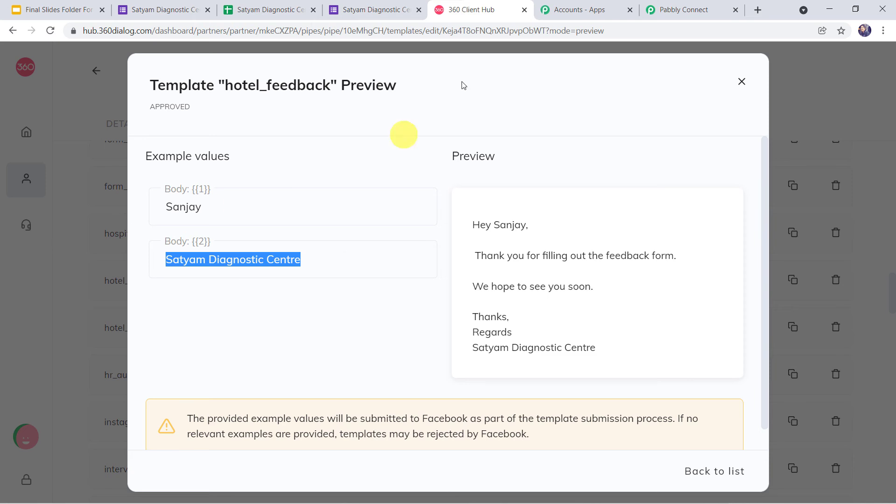
{"action": "left_click", "coordinate": [655, 13]}
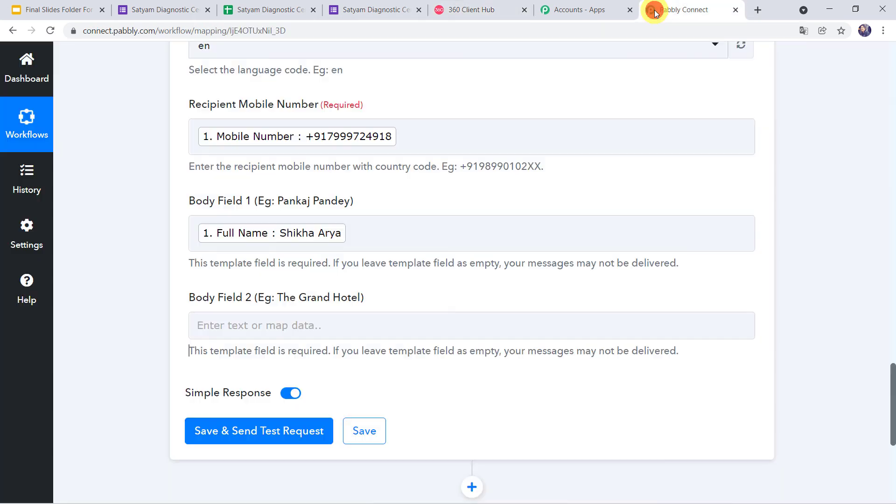
{"action": "left_click", "coordinate": [202, 326]}
{"action": "key", "text": "ctrl+v"}
{"action": "left_click", "coordinate": [116, 343]}
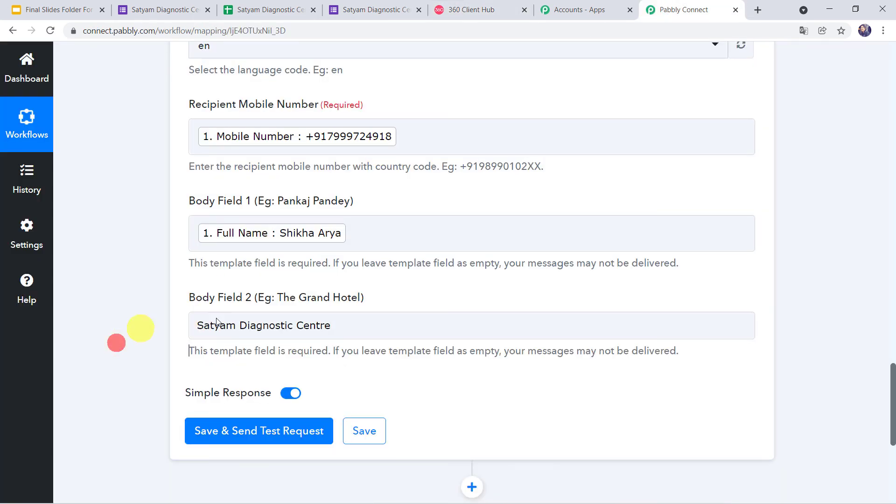
Save and send a test WhatsApp request, then go to WhatsApp Web to check delivery.
{"action": "left_click", "coordinate": [240, 437]}
{"action": "scroll", "coordinate": [400, 378], "scroll_direction": "down", "scroll_amount": 4}
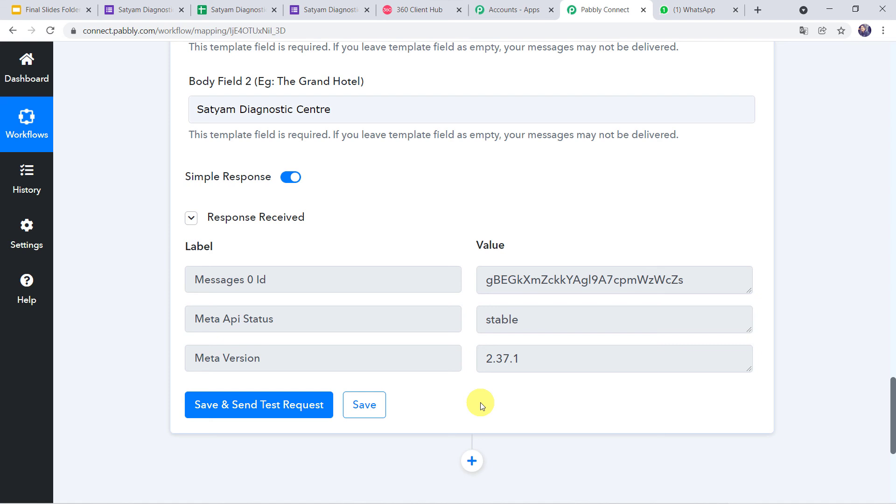
{"action": "left_click", "coordinate": [690, 10]}
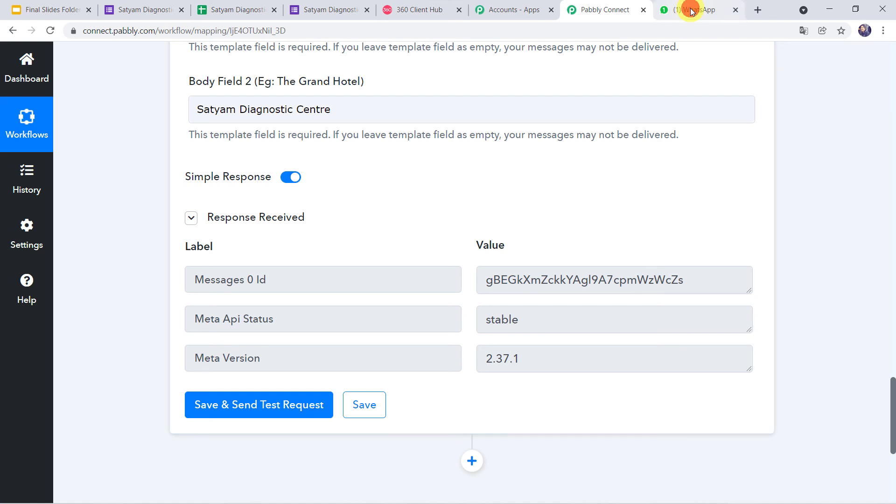
Open the business chat showing the feedback thank-you message signed Satyam Diagnostic Centre.
{"action": "left_click", "coordinate": [145, 184]}
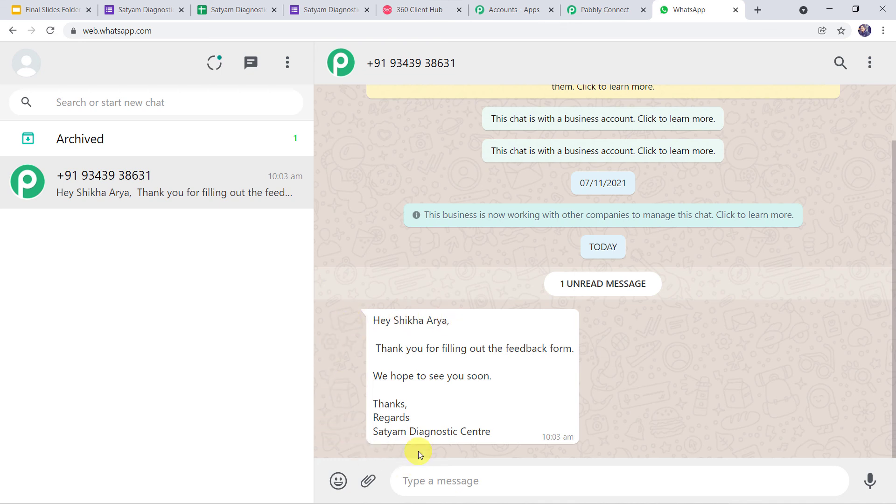
Save the WhatsApp action step, confirm the success dialog, and open the form's responses page.
{"action": "left_click", "coordinate": [605, 6]}
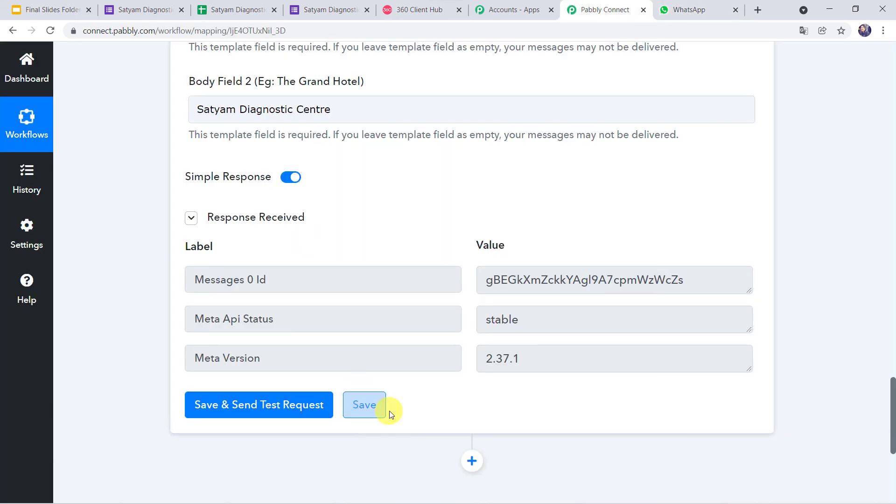
{"action": "left_click", "coordinate": [375, 411]}
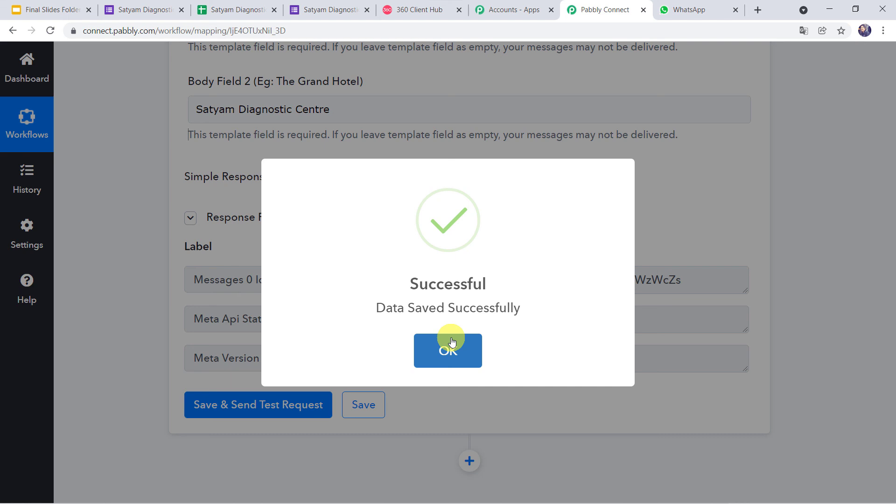
{"action": "left_click", "coordinate": [451, 342]}
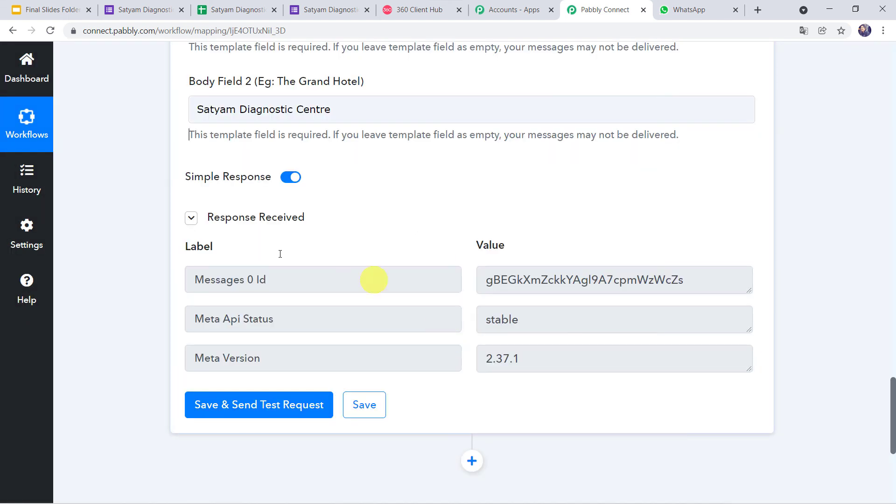
{"action": "scroll", "coordinate": [132, 267], "scroll_direction": "up", "scroll_amount": 3}
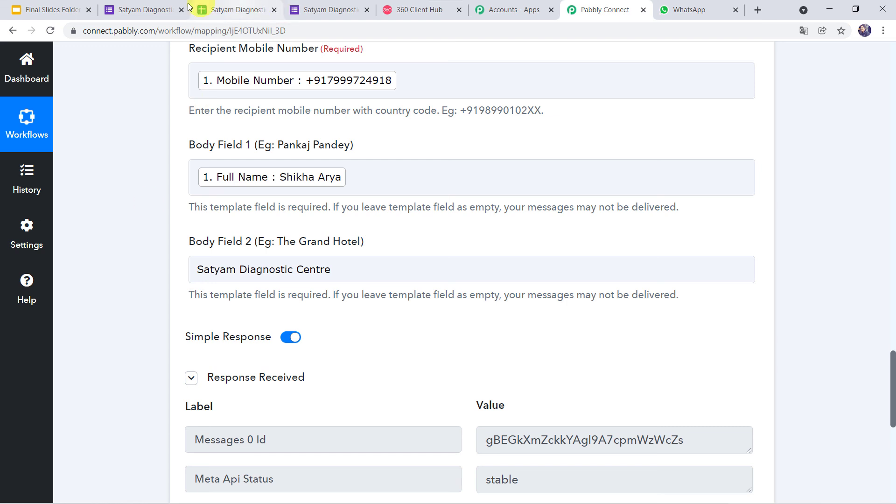
{"action": "left_click", "coordinate": [151, 8]}
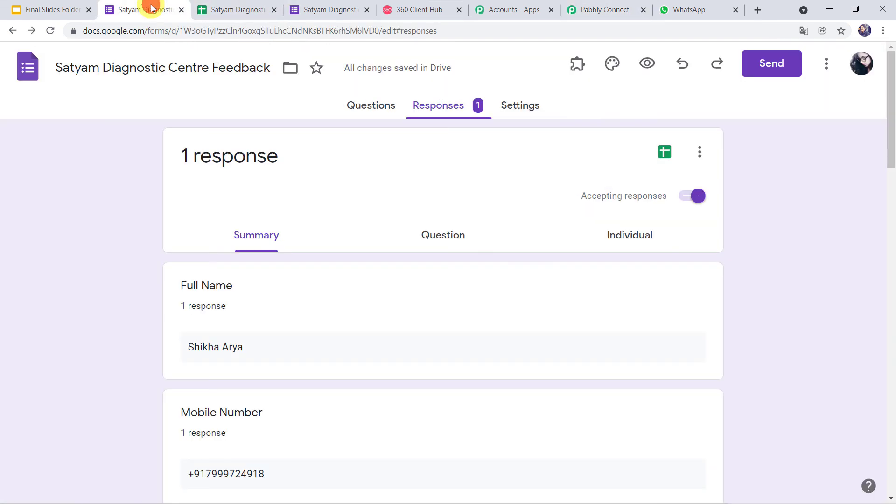
Preview the feedback form and enter the respondent's full name and mobile number.
{"action": "left_click", "coordinate": [647, 64]}
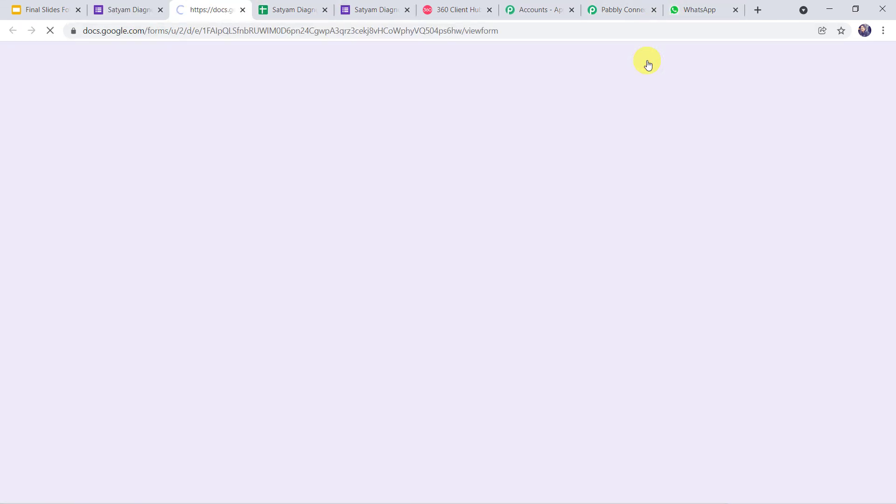
{"action": "scroll", "coordinate": [308, 247], "scroll_direction": "down", "scroll_amount": 3}
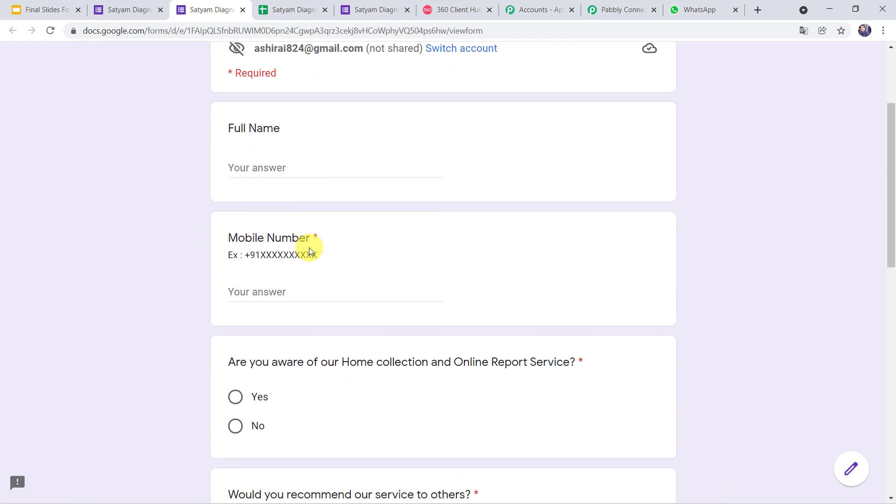
{"action": "left_click", "coordinate": [255, 172]}
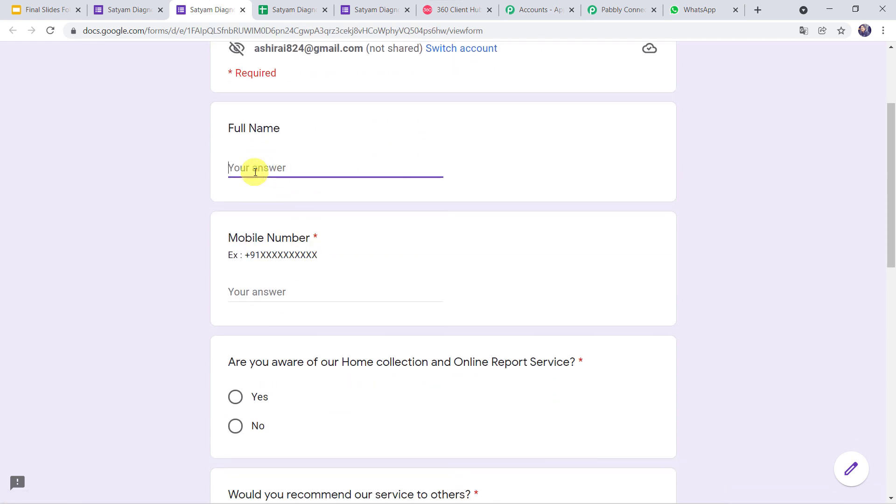
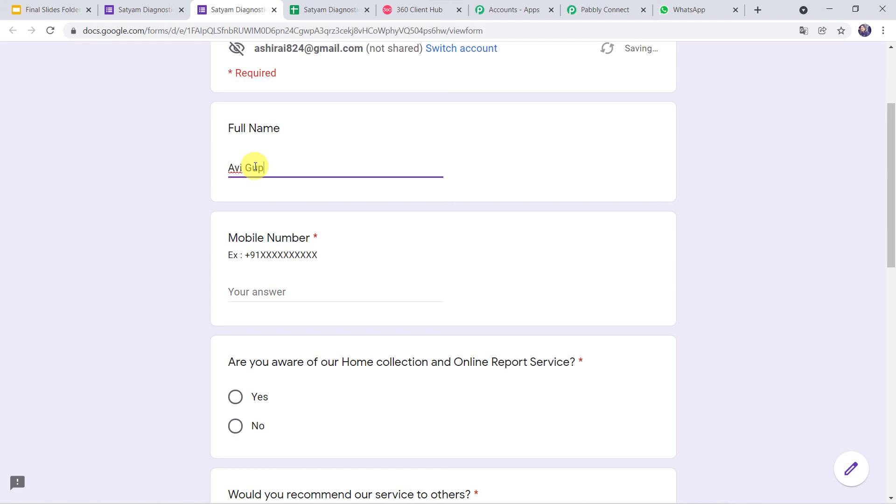
{"action": "key", "text": "Tab"}
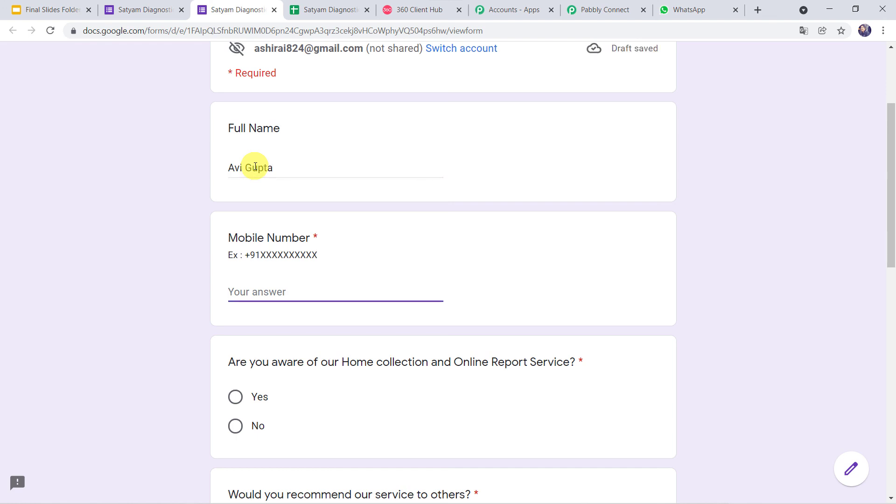
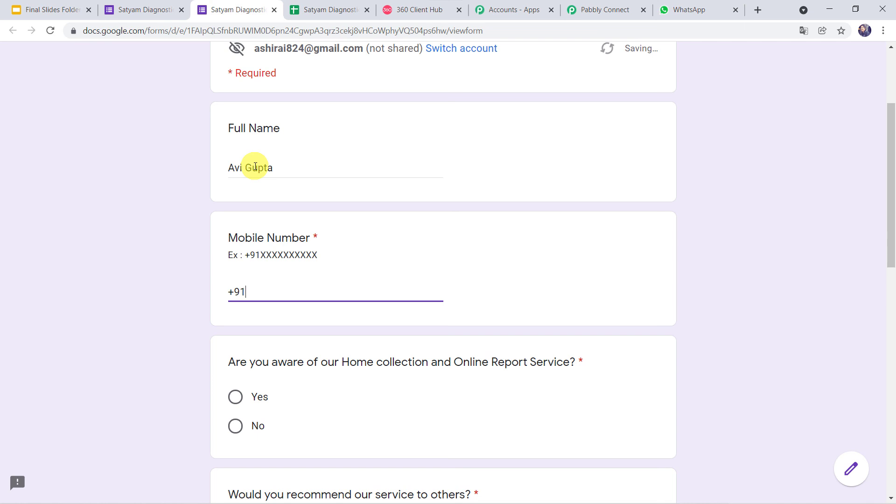
{"action": "key", "text": "Tab"}
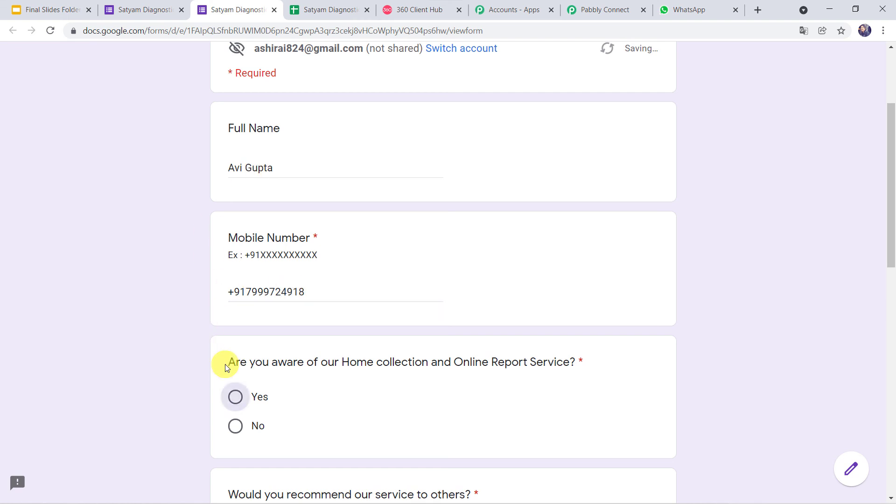
Answer Yes, Yes, Yes and No, rate satisfaction 5, and submit the response.
{"action": "scroll", "coordinate": [225, 365], "scroll_direction": "down", "scroll_amount": 2}
{"action": "left_click", "coordinate": [235, 285]}
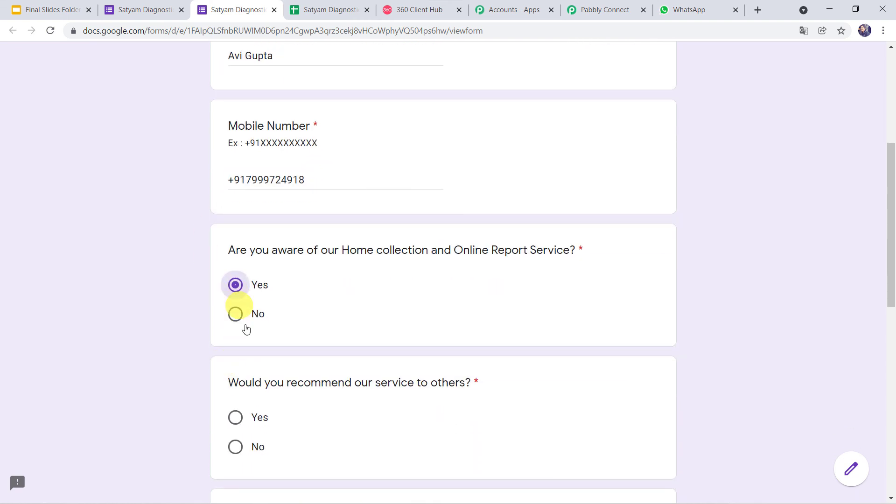
{"action": "left_click", "coordinate": [239, 419]}
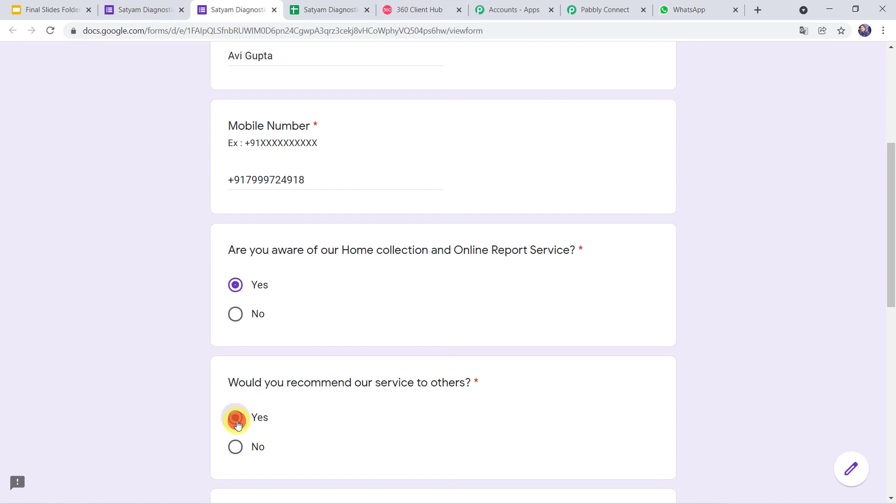
{"action": "scroll", "coordinate": [236, 420], "scroll_direction": "down", "scroll_amount": 5}
{"action": "left_click", "coordinate": [236, 280]}
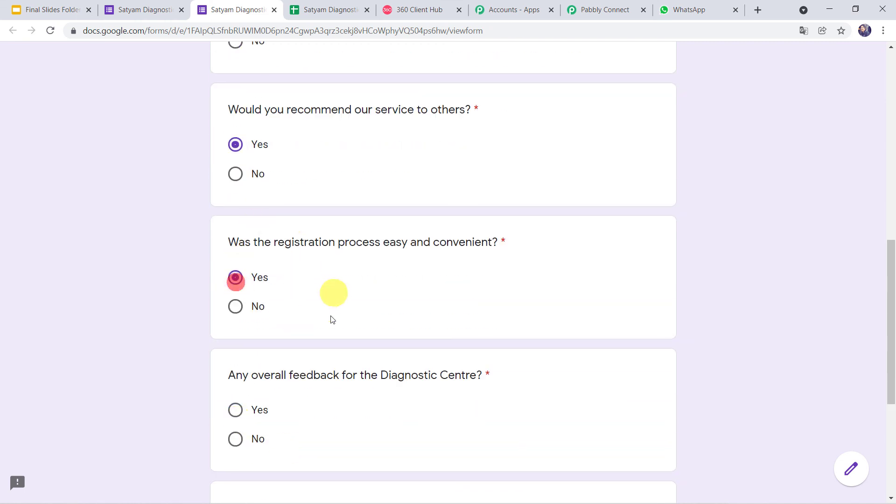
{"action": "scroll", "coordinate": [332, 317], "scroll_direction": "down", "scroll_amount": 1}
{"action": "scroll", "coordinate": [331, 317], "scroll_direction": "down", "scroll_amount": 2}
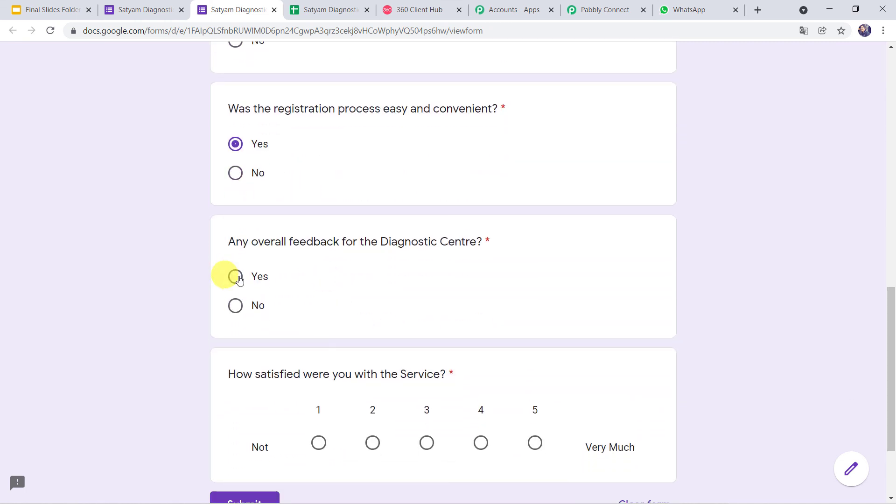
{"action": "left_click", "coordinate": [229, 306]}
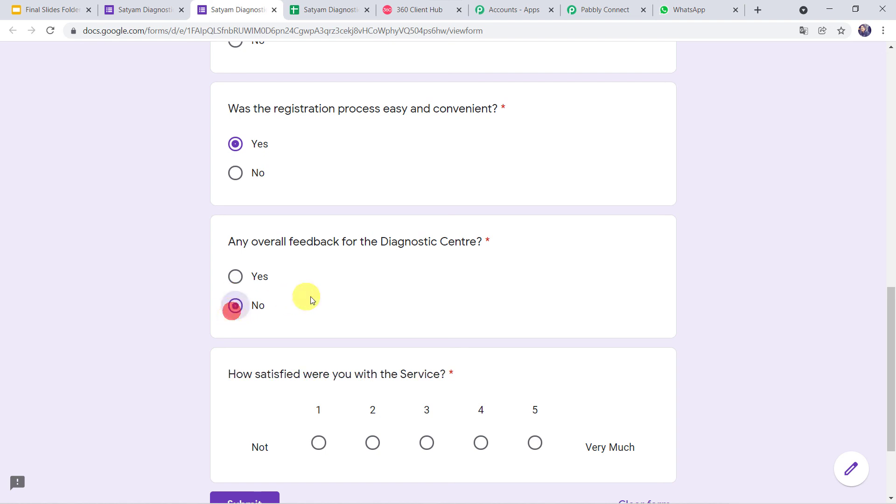
{"action": "scroll", "coordinate": [413, 303], "scroll_direction": "down", "scroll_amount": 2}
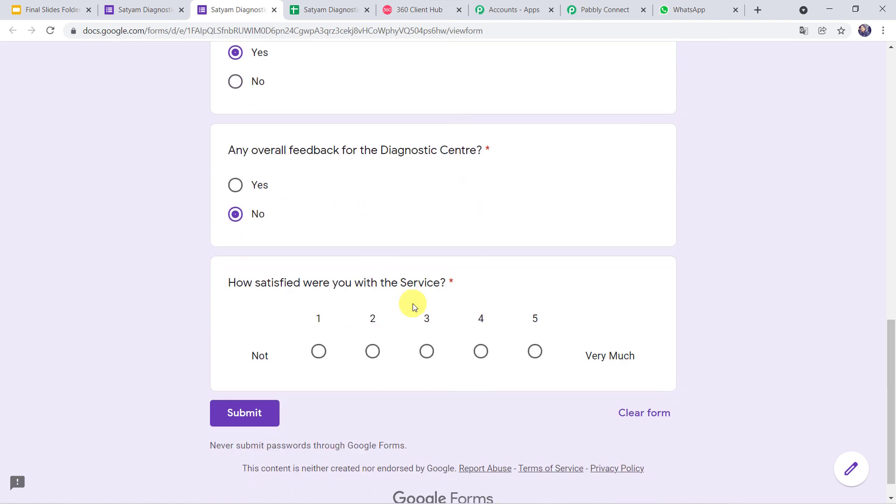
{"action": "left_click", "coordinate": [539, 354]}
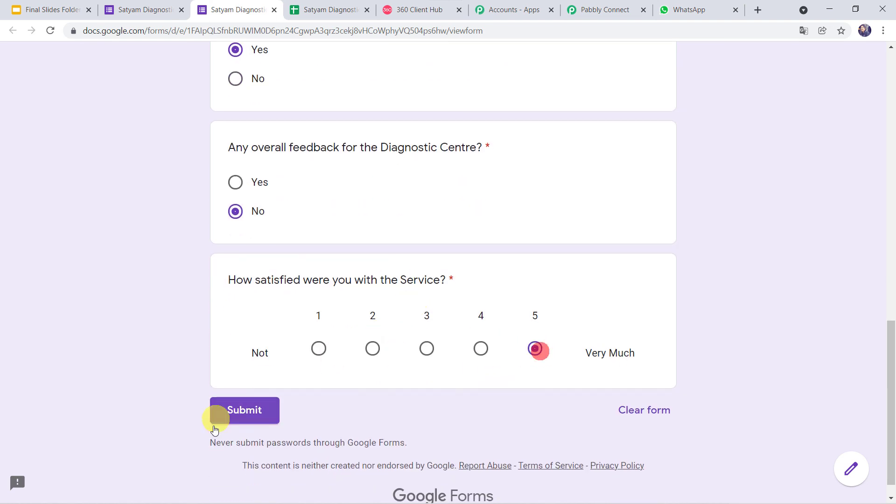
{"action": "left_click", "coordinate": [254, 415]}
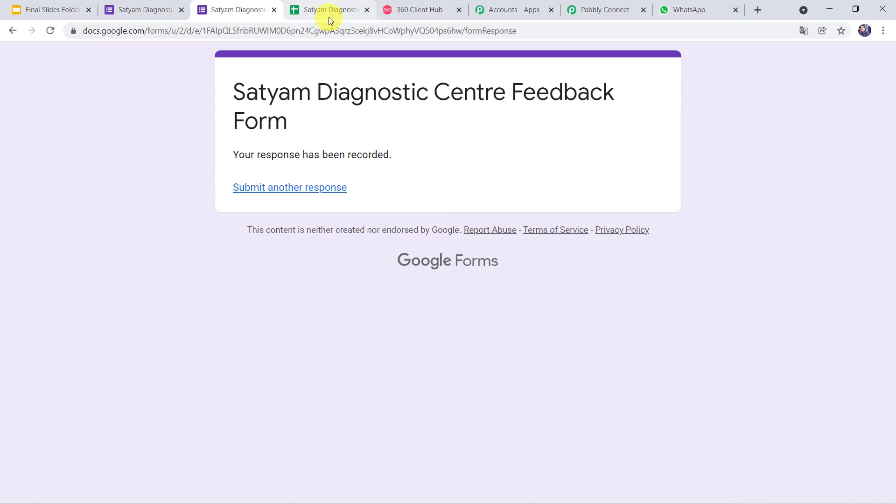
Check the Form Responses 1 sheet, where row 3 shows the Yes, Yes, Yes, No submission.
{"action": "left_click_drag", "start_coordinate": [329, 10], "coordinate": [236, 11]}
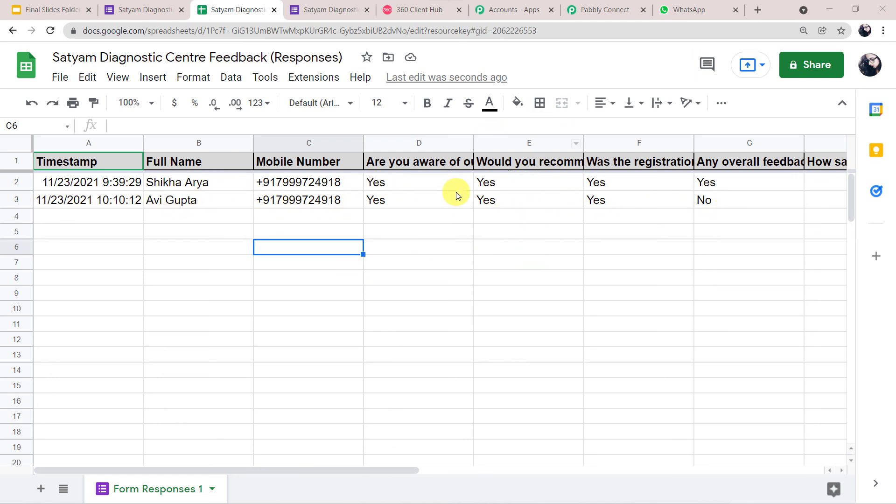
{"action": "left_click", "coordinate": [713, 8]}
Open the business chat showing the 10:10 am Satyam Diagnostic Centre thank-you message.
{"action": "left_click", "coordinate": [190, 203]}
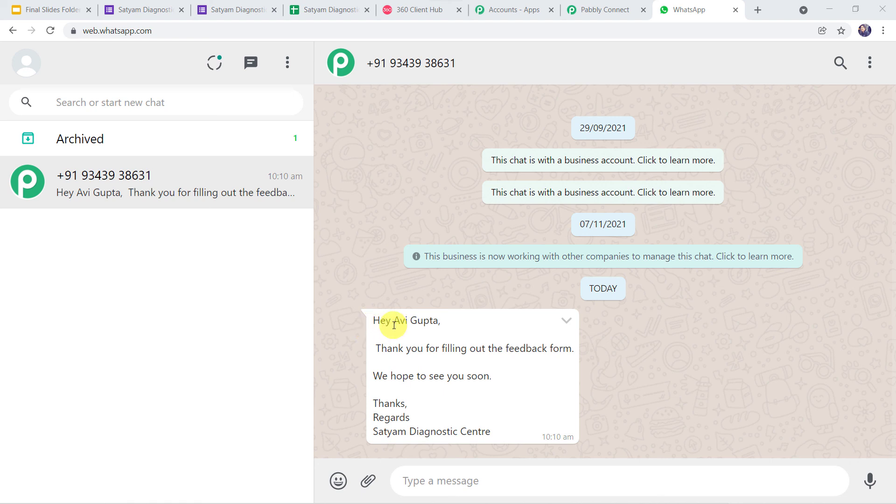
Return to the workflow and collapse the Google Forms New Response in Spreadsheet trigger card.
{"action": "left_click", "coordinate": [605, 9]}
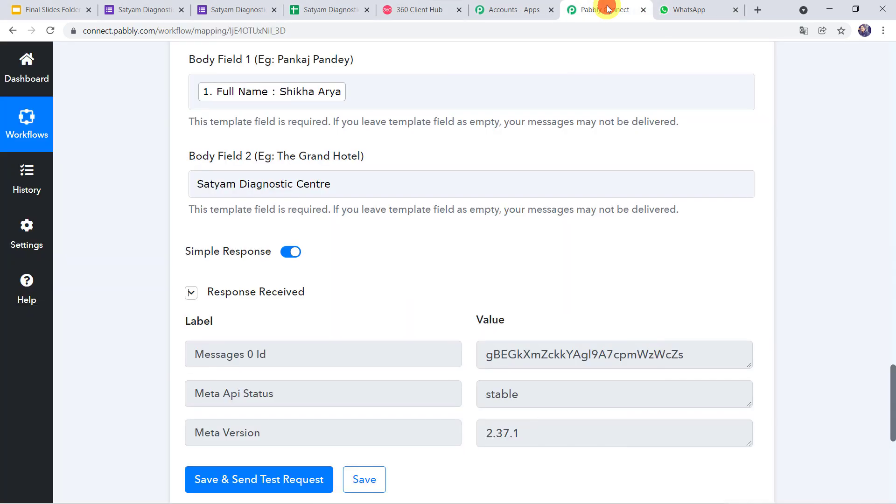
{"action": "scroll", "coordinate": [367, 147], "scroll_direction": "up", "scroll_amount": 8}
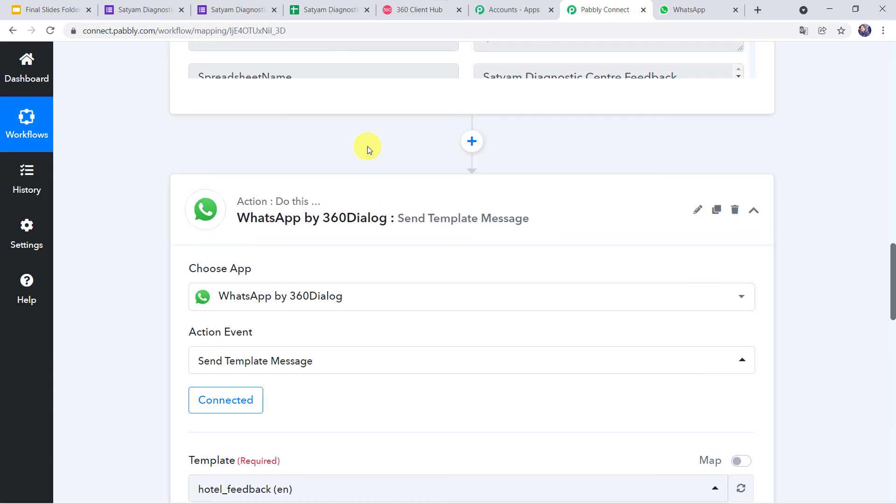
{"action": "left_click", "coordinate": [363, 204]}
{"action": "scroll", "coordinate": [364, 204], "scroll_direction": "up", "scroll_amount": 20}
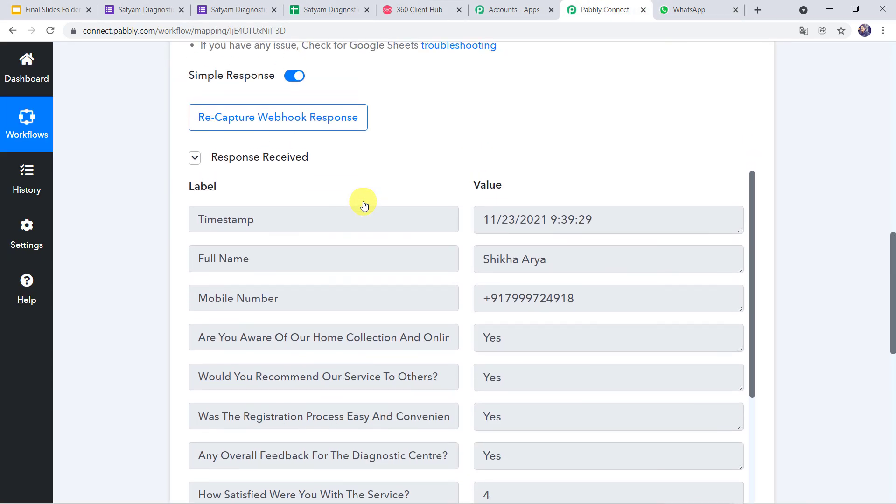
{"action": "scroll", "coordinate": [364, 206], "scroll_direction": "up", "scroll_amount": 2}
{"action": "left_click", "coordinate": [391, 223]}
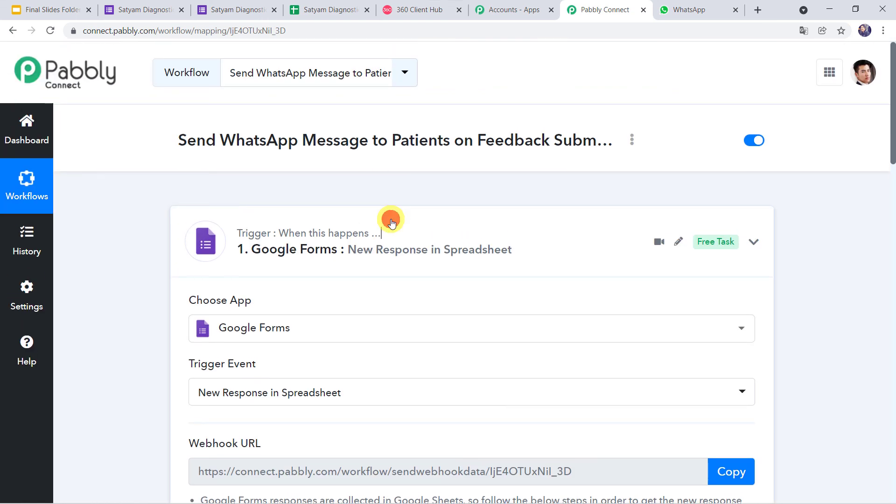